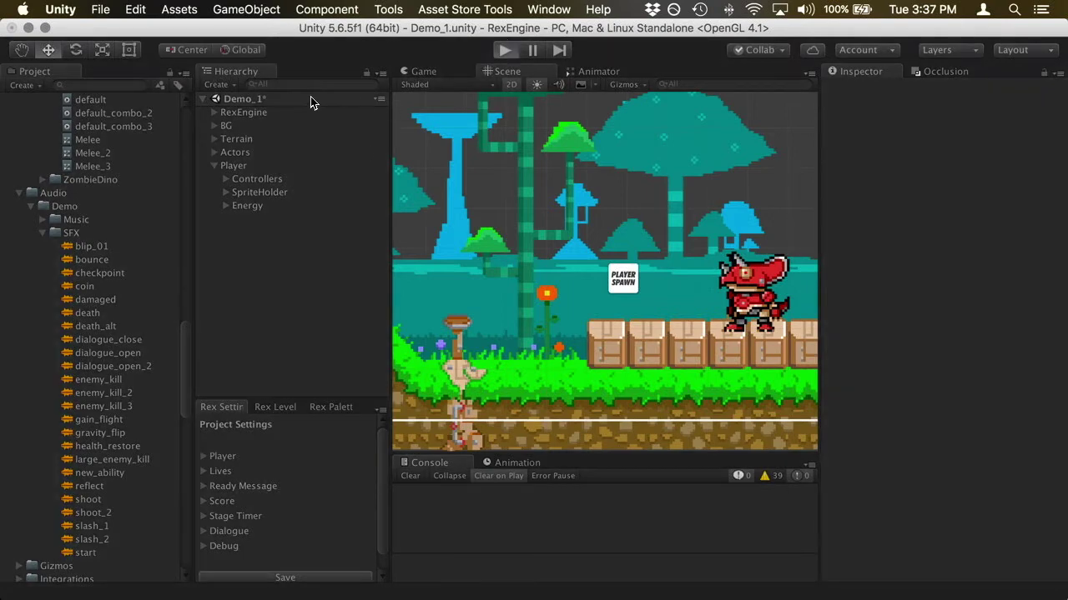
Play-test the Demo_1 scene with the player character and stop playback.
{"action": "key", "text": "super+p"}
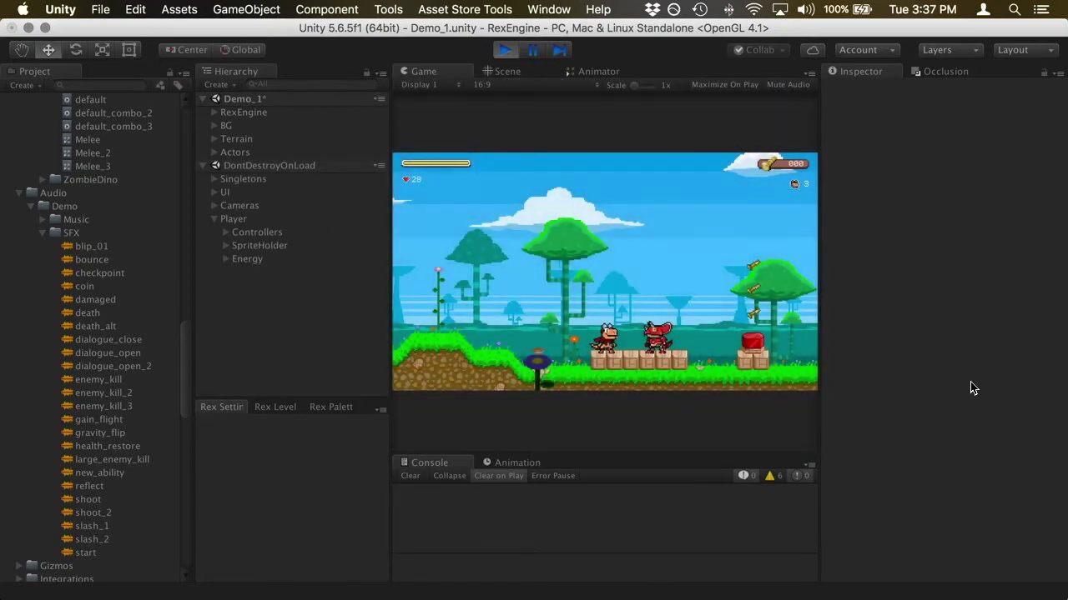
{"action": "key", "text": "Right"}
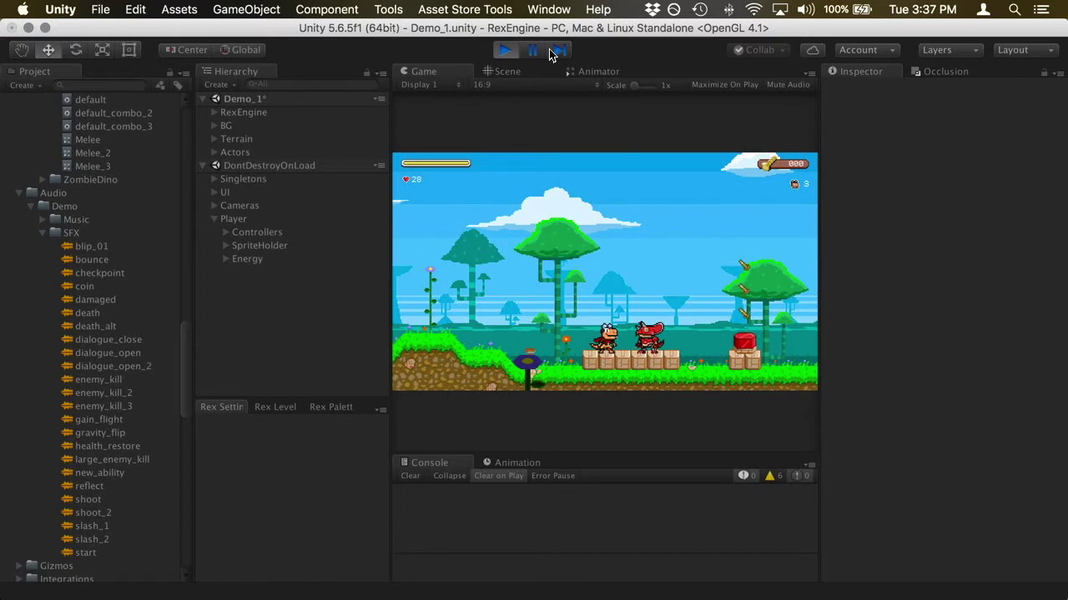
{"action": "left_click", "coordinate": [506, 49]}
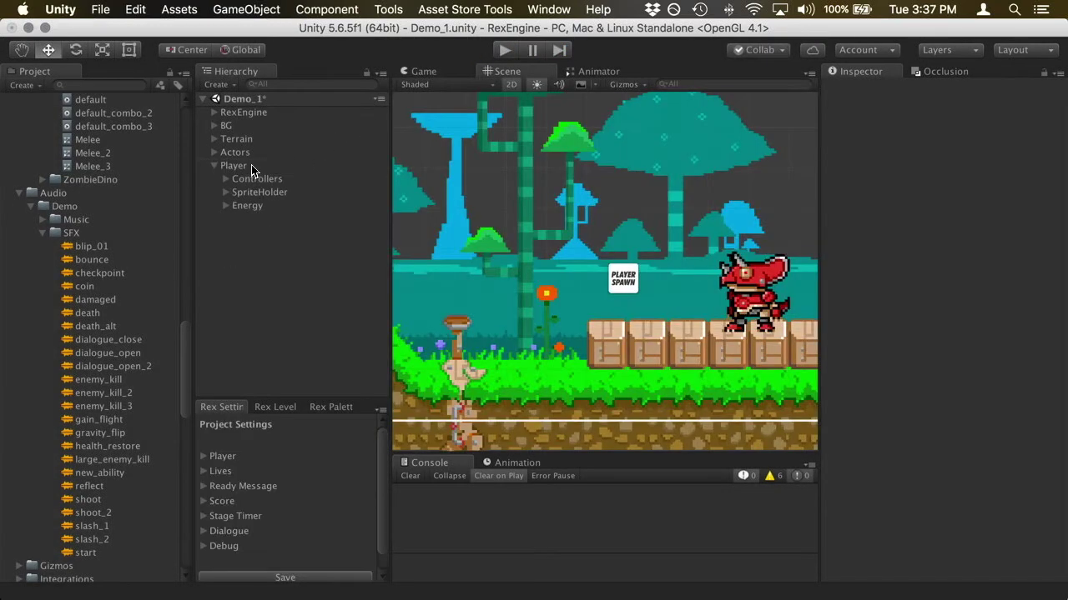
Add a Rex Engine melee attack to the Player object.
{"action": "left_click", "coordinate": [251, 166]}
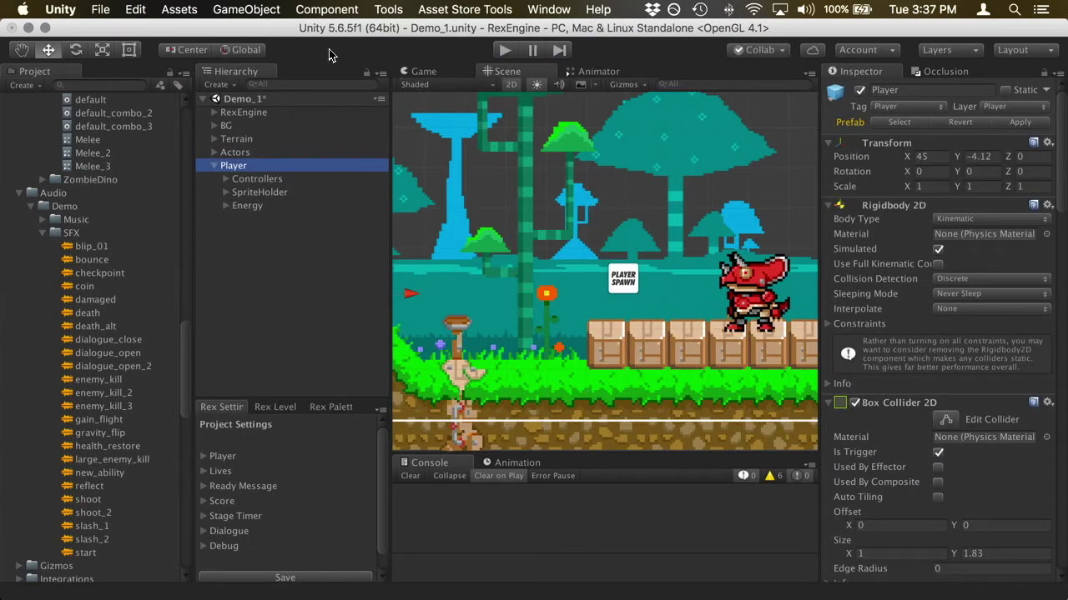
{"action": "left_click", "coordinate": [377, 10]}
{"action": "mouse_move", "coordinate": [397, 30]}
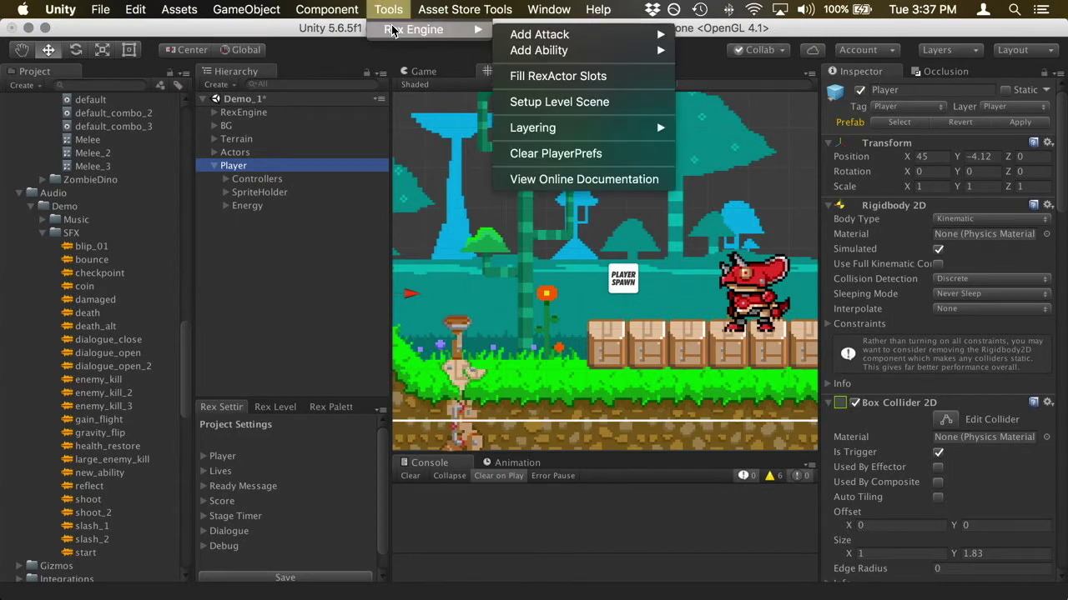
{"action": "mouse_move", "coordinate": [579, 37]}
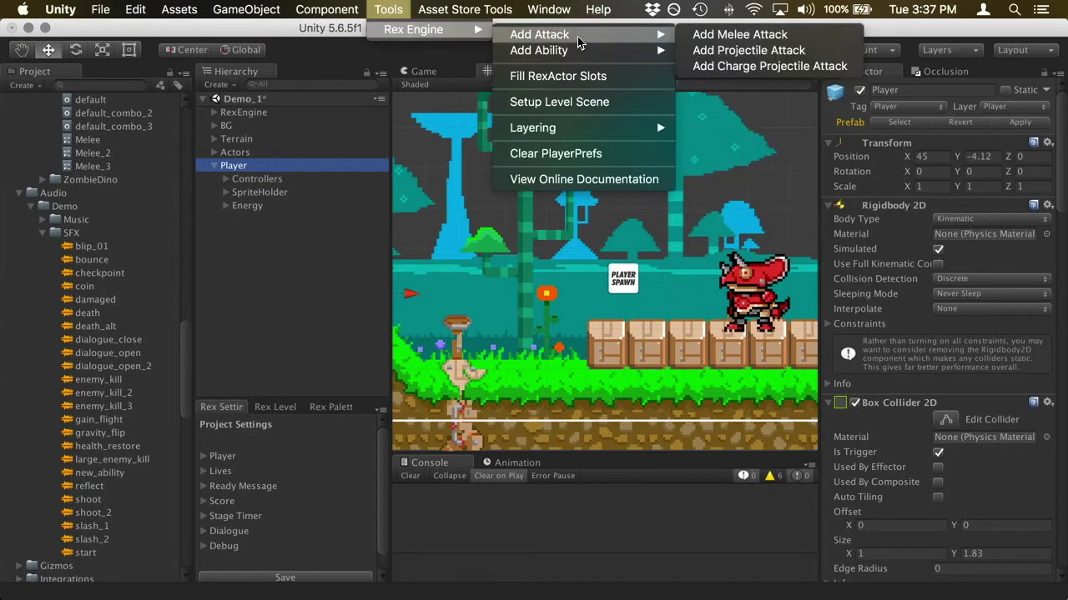
{"action": "left_click", "coordinate": [782, 39]}
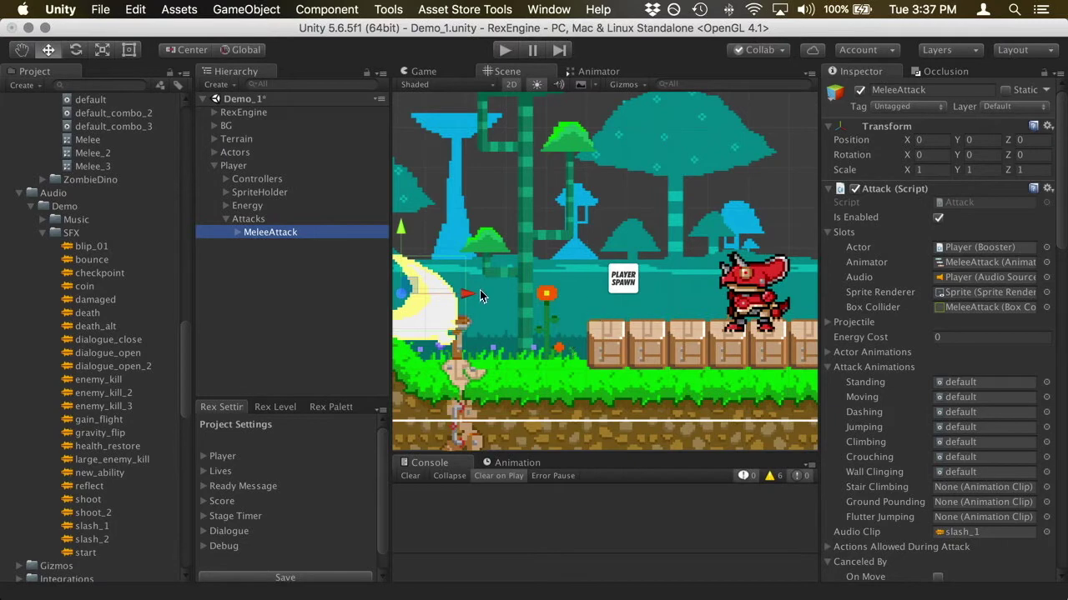
Play-test the scene to try the player's new melee attack, and stop playback.
{"action": "middle_click_drag", "start_coordinate": [484, 291], "coordinate": [508, 293]}
{"action": "scroll", "coordinate": [508, 293], "scroll_direction": "down", "scroll_amount": 2}
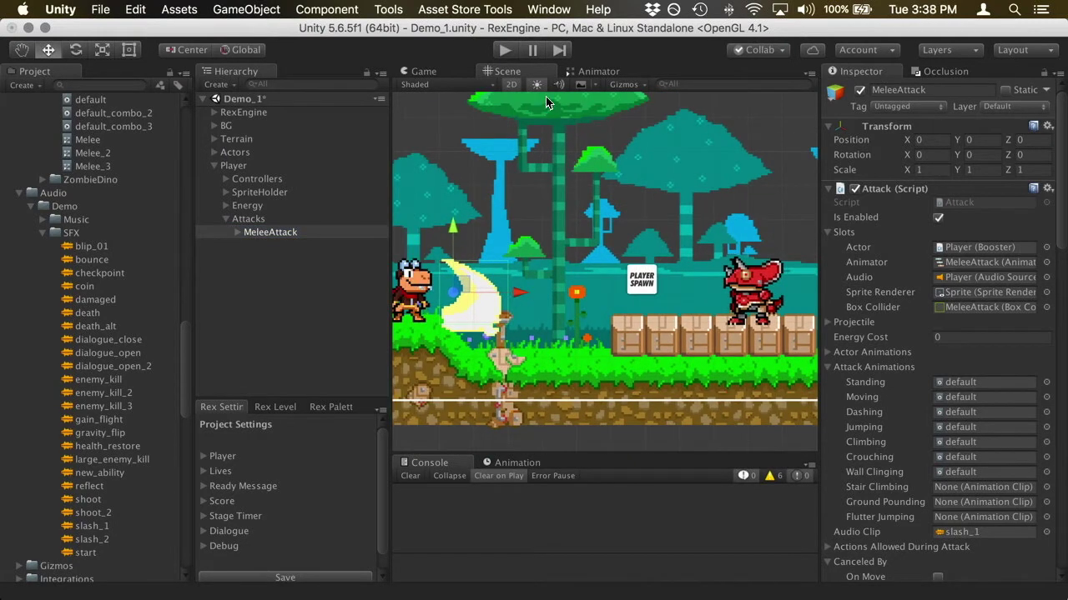
{"action": "left_click", "coordinate": [503, 52]}
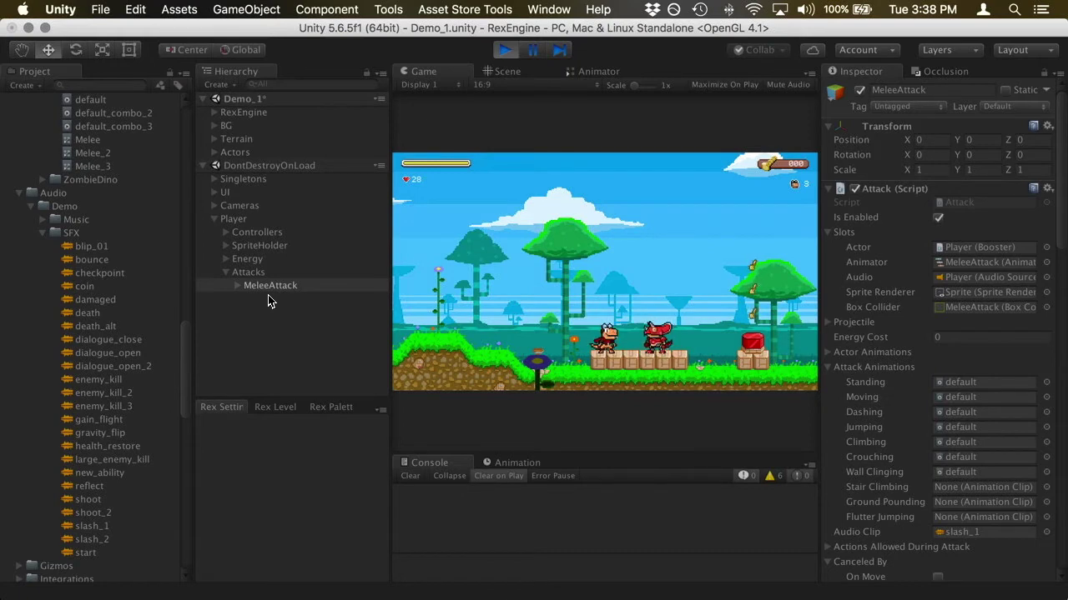
{"action": "key", "text": "x"}
{"action": "left_click", "coordinate": [510, 52]}
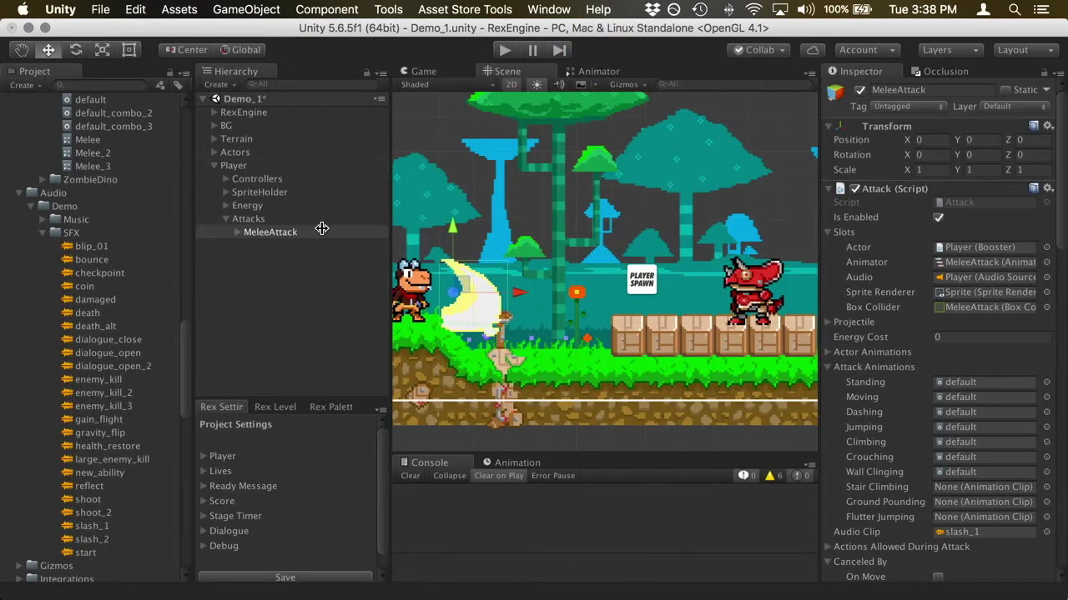
Create an empty child object named MeleeComboChain under the Player's Attacks object.
{"action": "left_click", "coordinate": [306, 219]}
{"action": "left_click", "coordinate": [306, 231]}
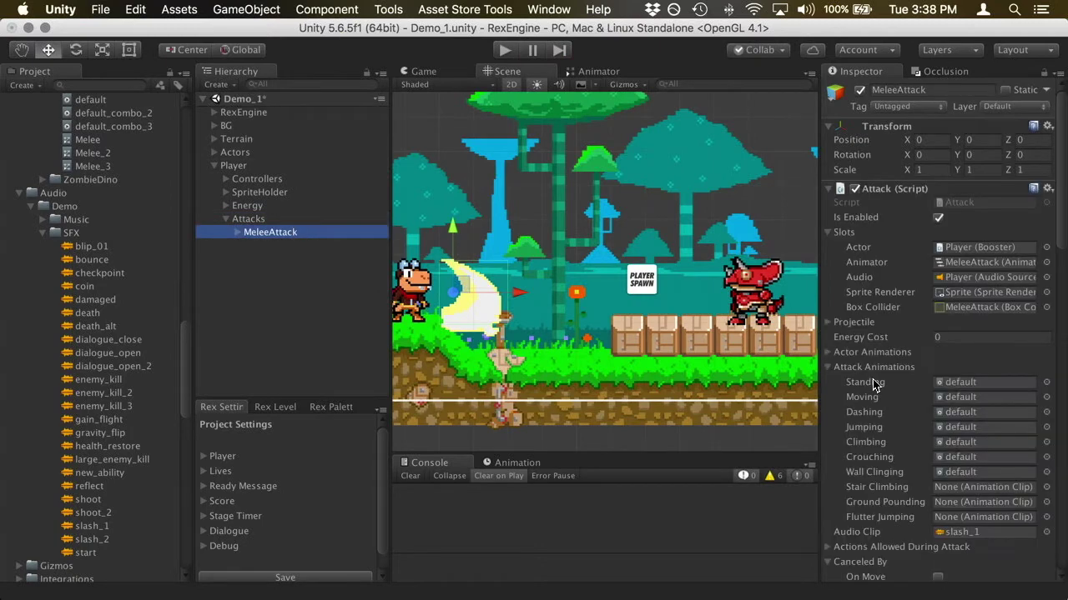
{"action": "left_click", "coordinate": [306, 219]}
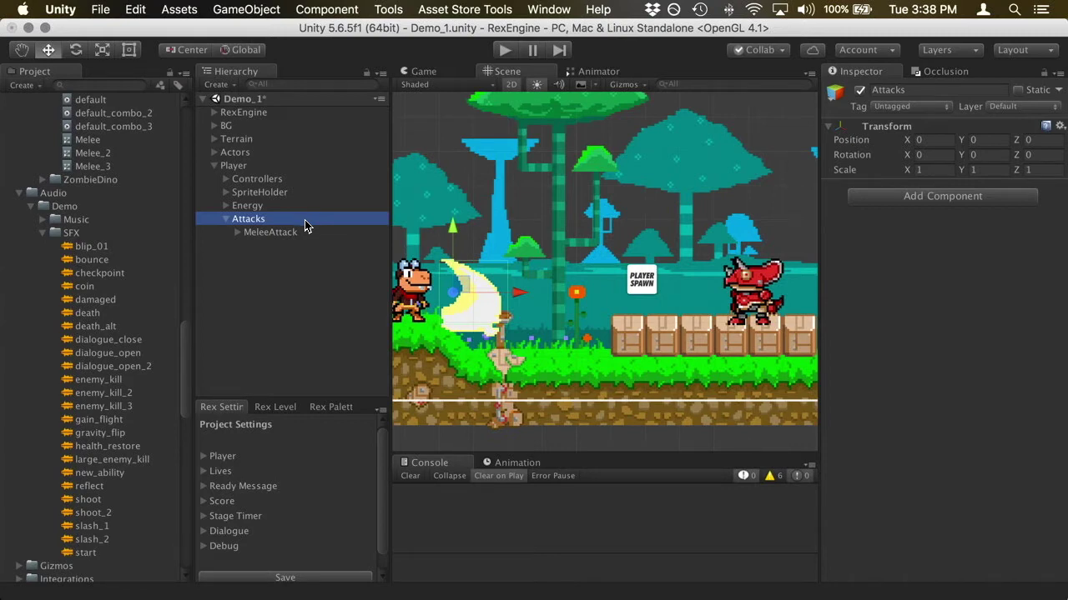
{"action": "left_click", "coordinate": [271, 7]}
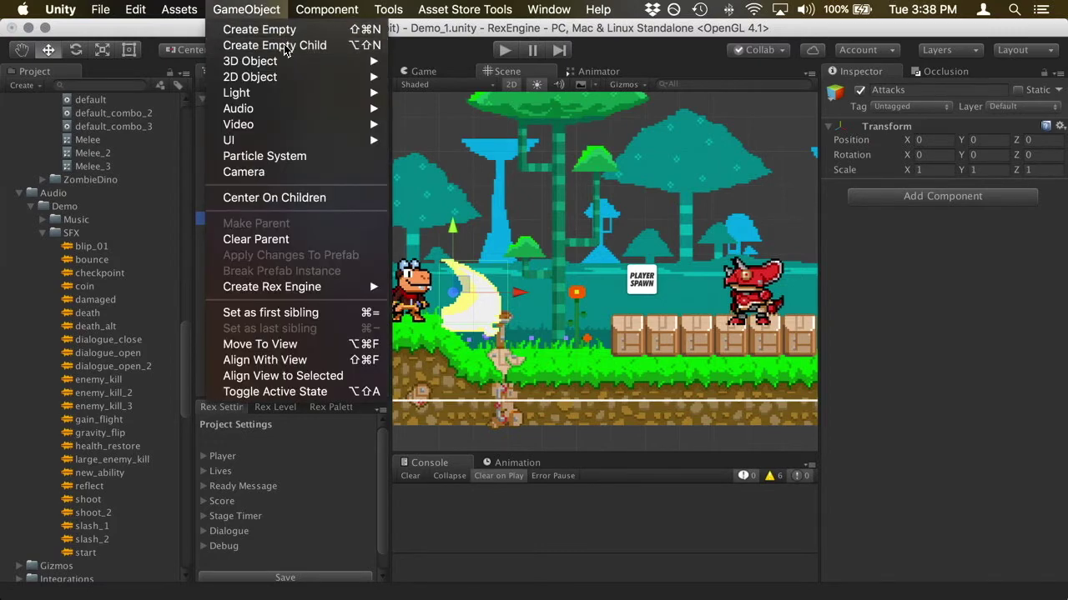
{"action": "left_click", "coordinate": [284, 47]}
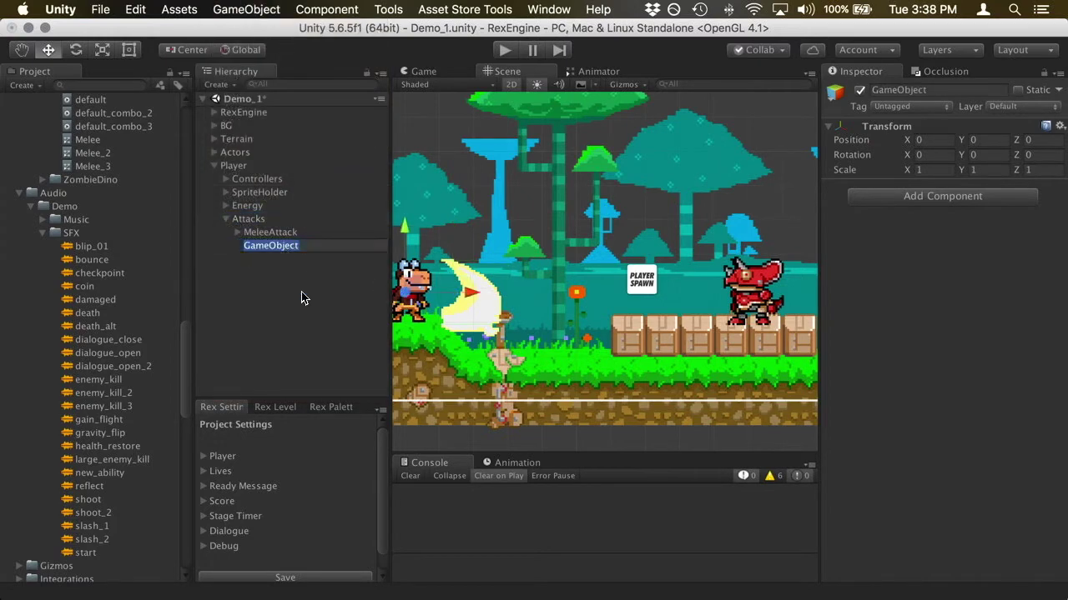
{"action": "type", "text": "M"}
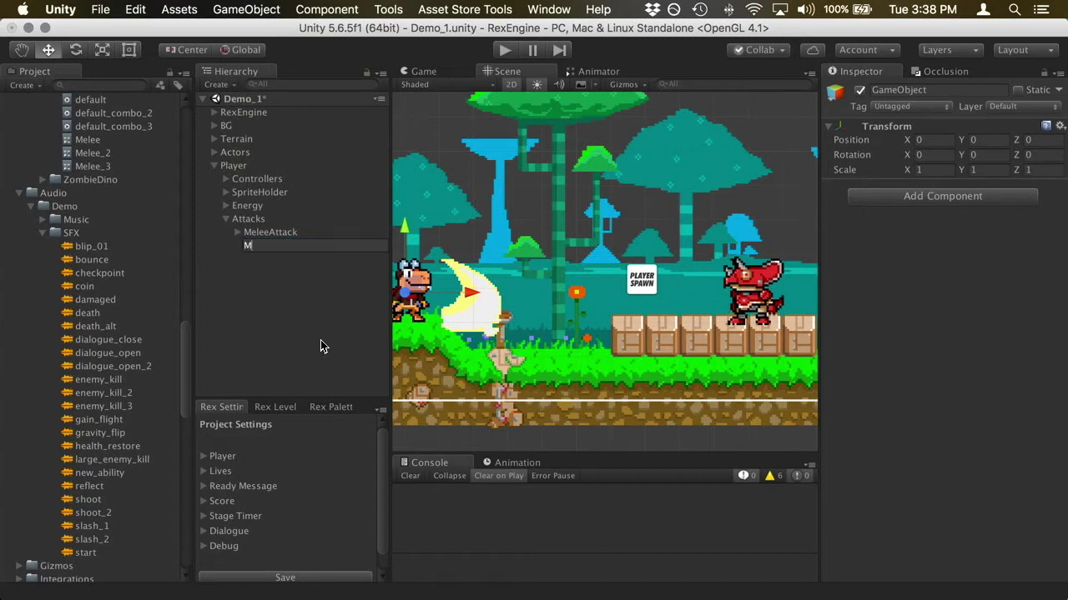
{"action": "type", "text": "eleeComboChain"}
{"action": "key", "text": "Return"}
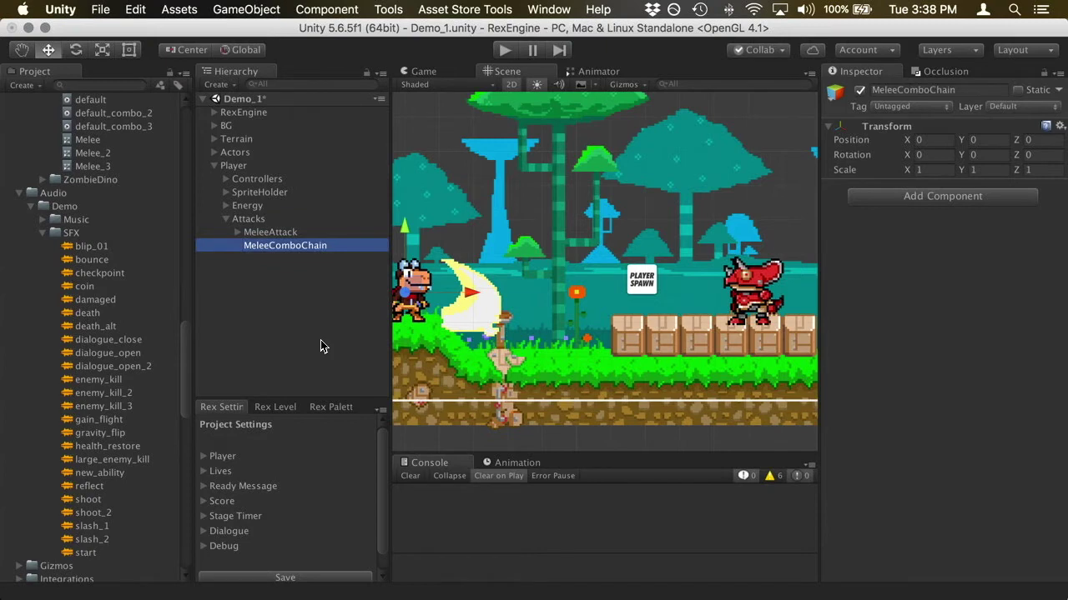
Nest MeleeAttack under MeleeComboChain and attach the ComboChain script to the MeleeComboChain object.
{"action": "left_click_drag", "start_coordinate": [280, 236], "coordinate": [285, 246]}
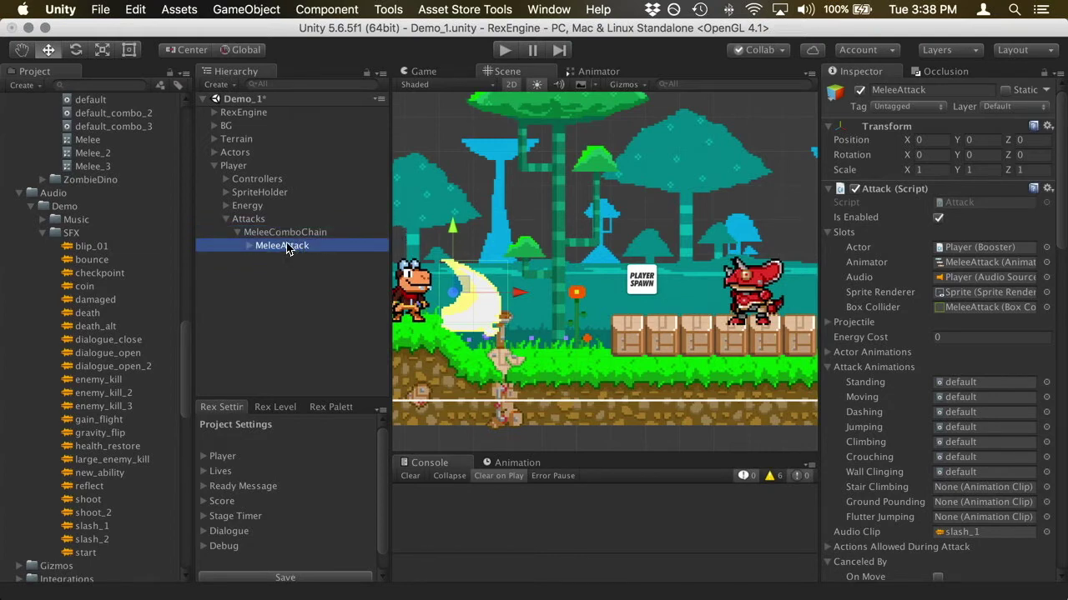
{"action": "left_click", "coordinate": [284, 233]}
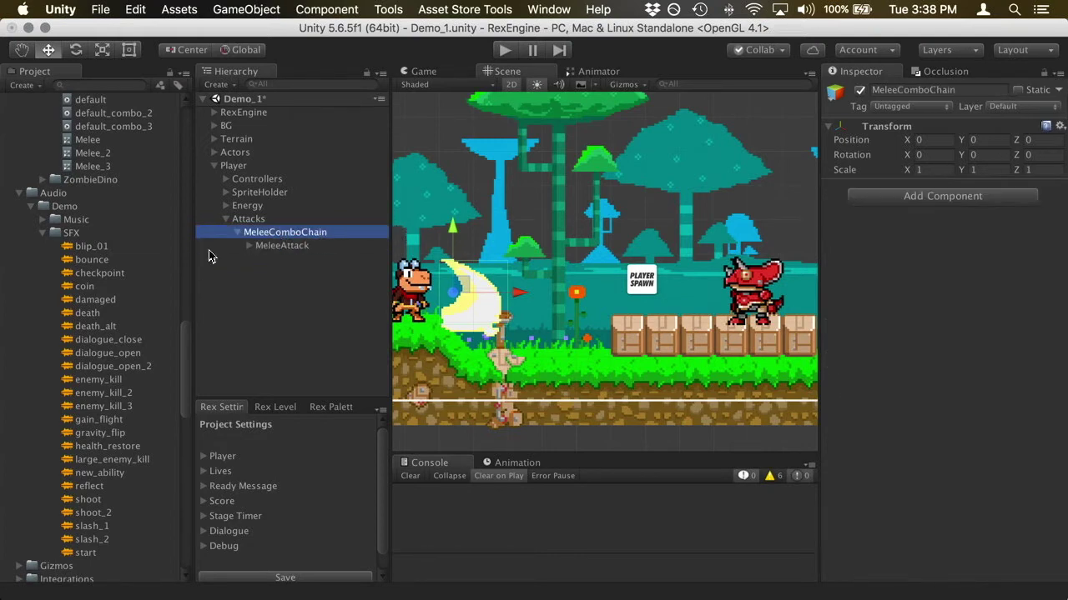
{"action": "left_click", "coordinate": [89, 86]}
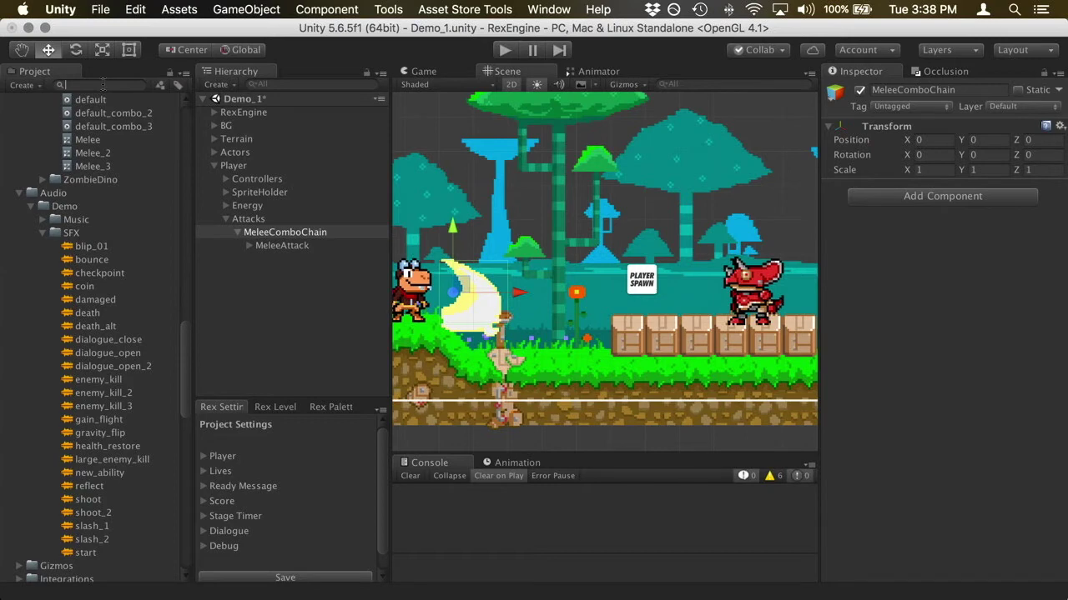
{"action": "type", "text": "ComboCh"}
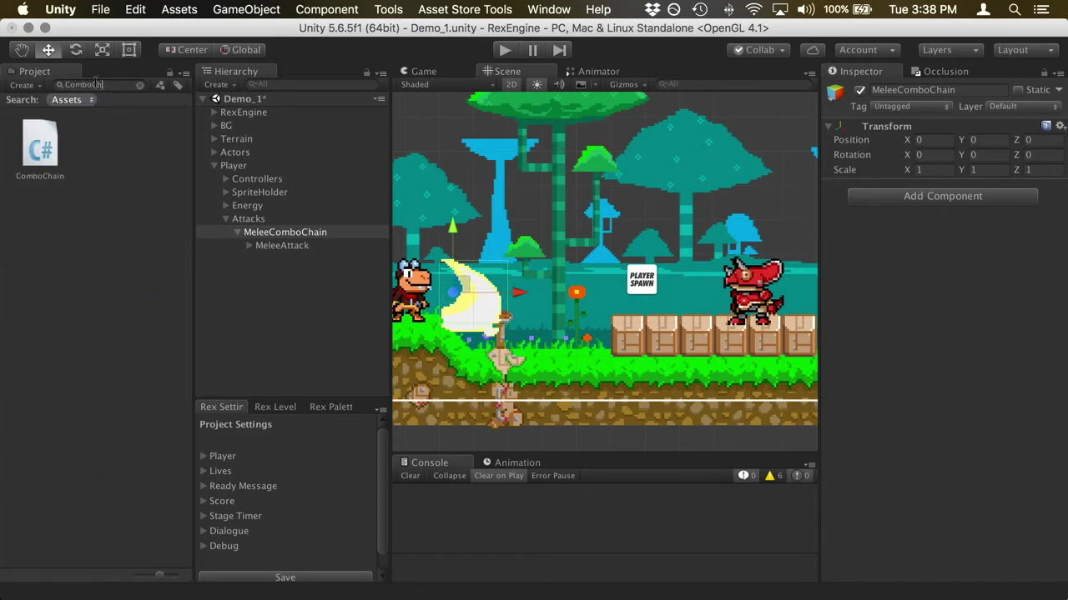
{"action": "left_click_drag", "start_coordinate": [49, 147], "coordinate": [277, 234]}
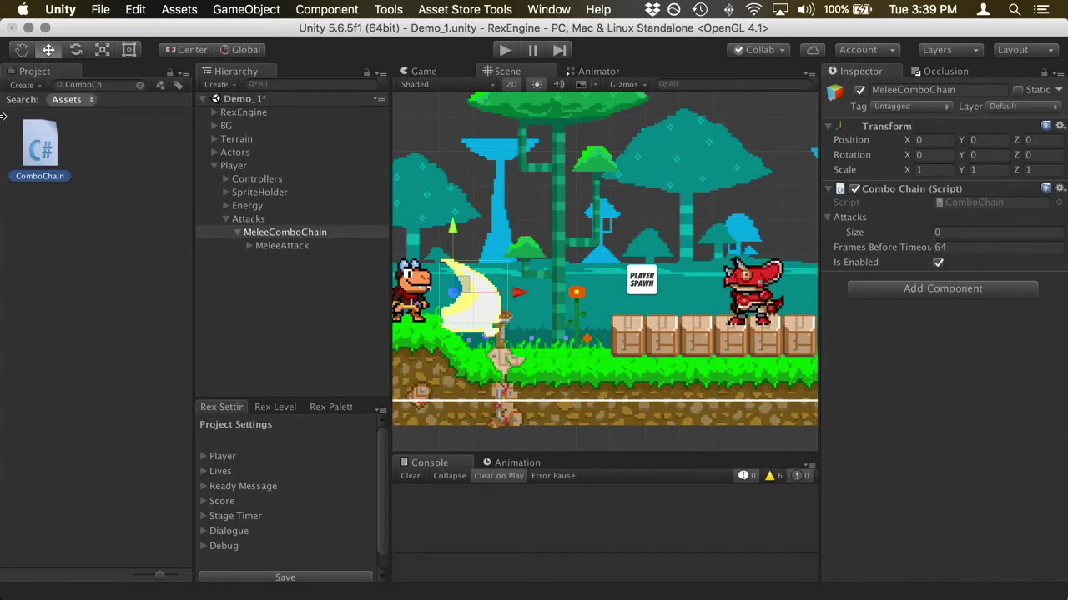
{"action": "left_click", "coordinate": [139, 85]}
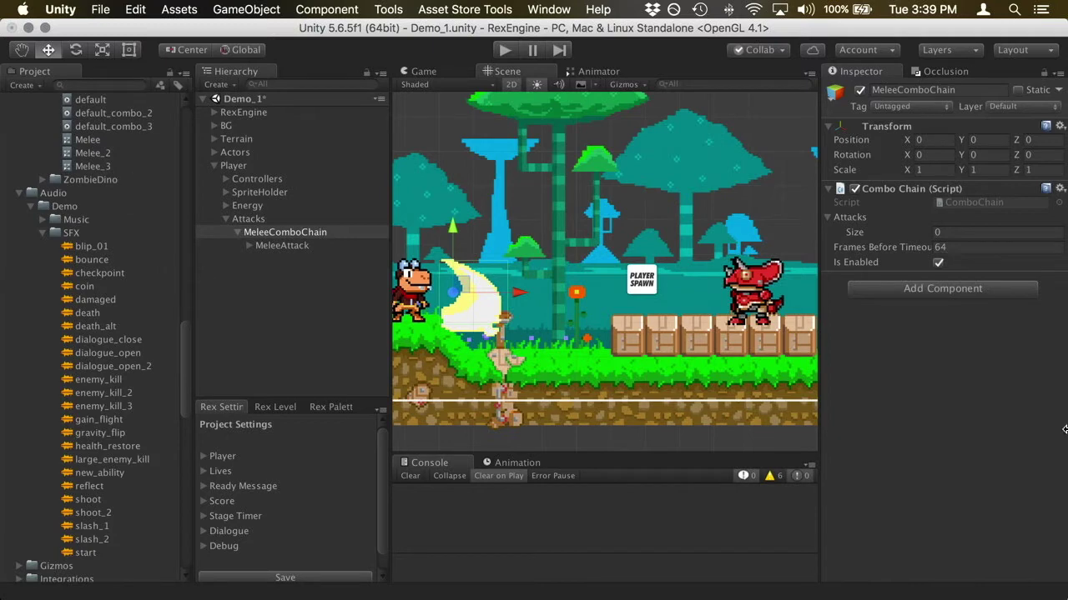
Set the Combo Chain's Attacks size to 1 and assign MeleeAttack as Element 0.
{"action": "left_click", "coordinate": [938, 232]}
{"action": "key", "text": "BackSpace"}
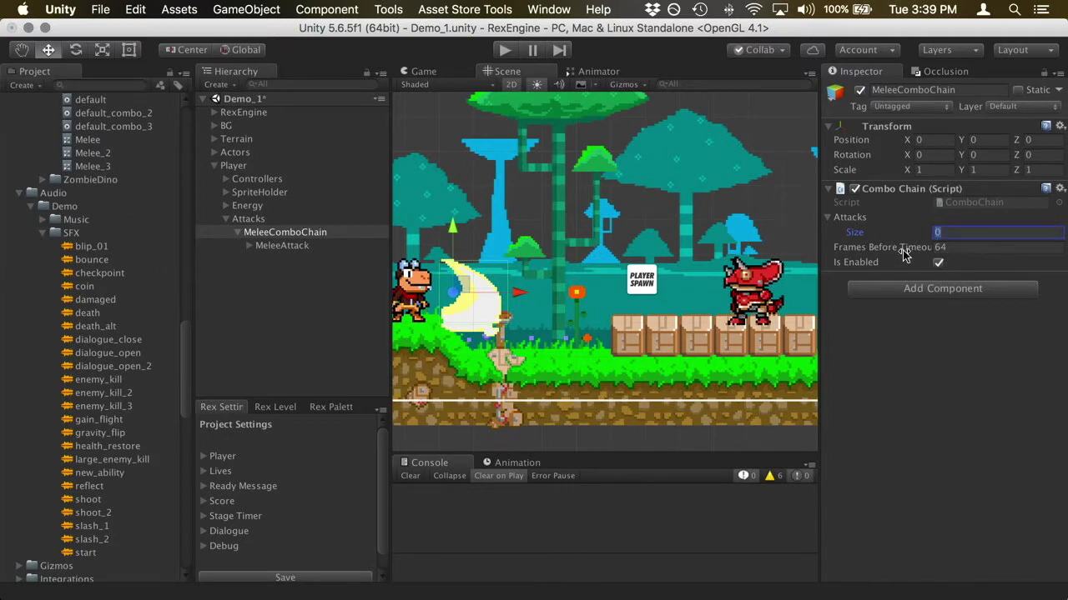
{"action": "left_click", "coordinate": [830, 219]}
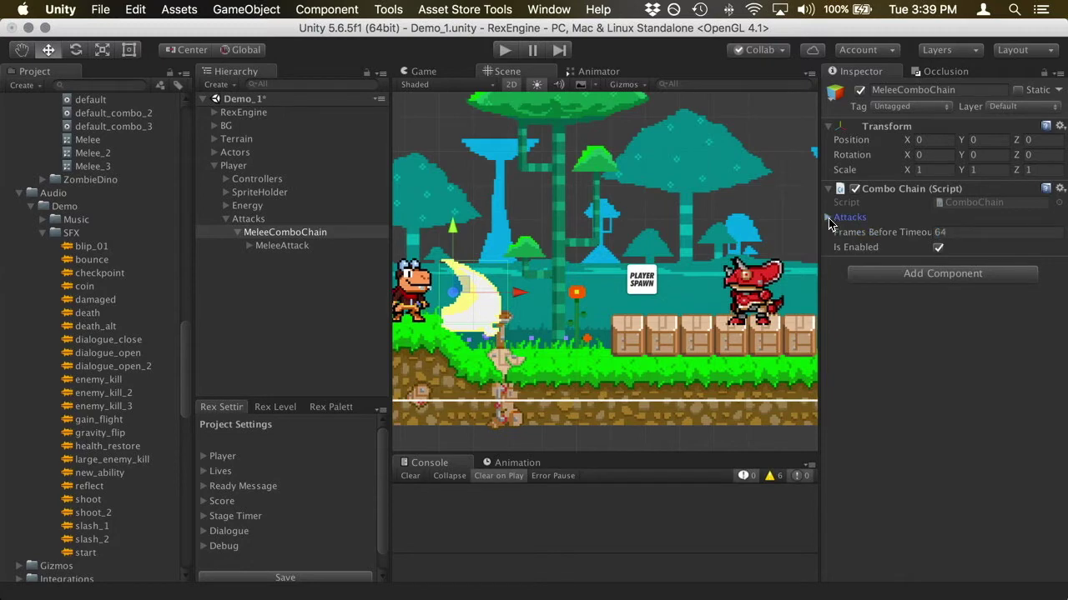
{"action": "left_click", "coordinate": [830, 219]}
{"action": "left_click", "coordinate": [969, 232]}
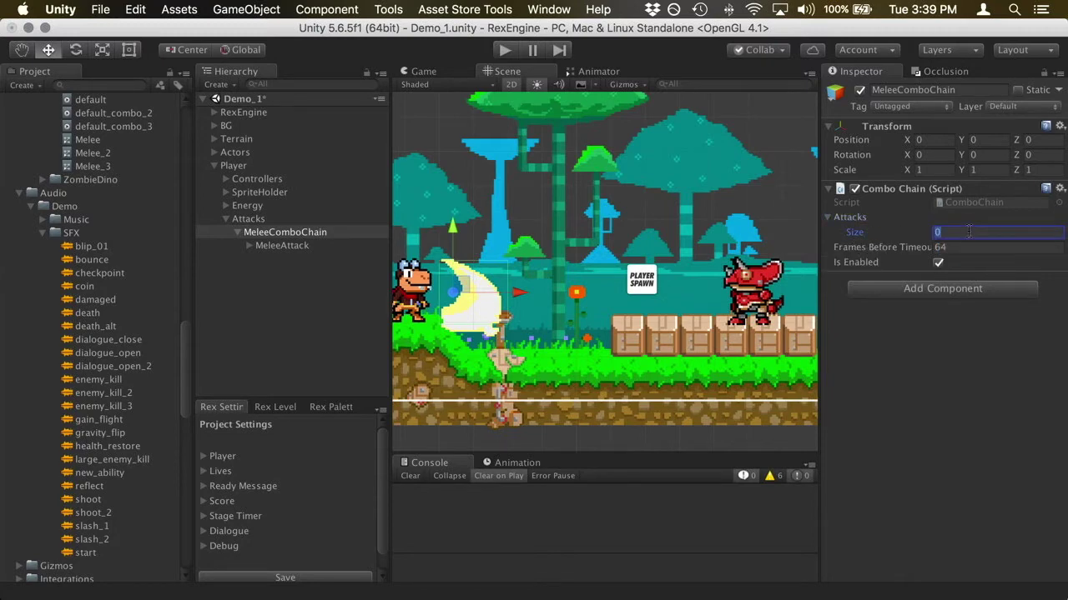
{"action": "type", "text": "1"}
{"action": "key", "text": "Return"}
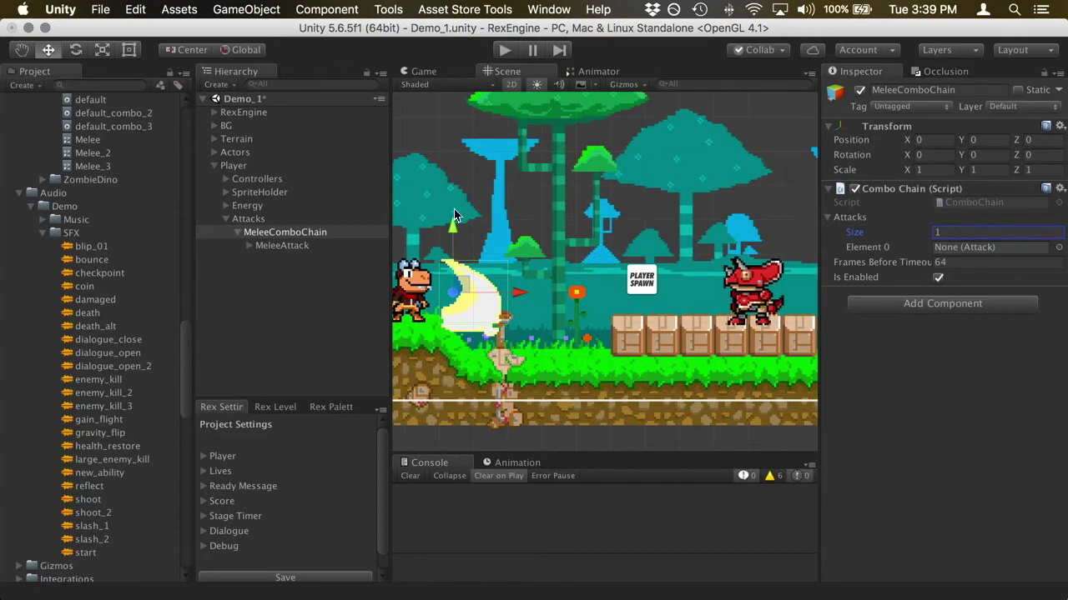
{"action": "left_click", "coordinate": [308, 252]}
{"action": "left_click_drag", "start_coordinate": [308, 252], "coordinate": [953, 242]}
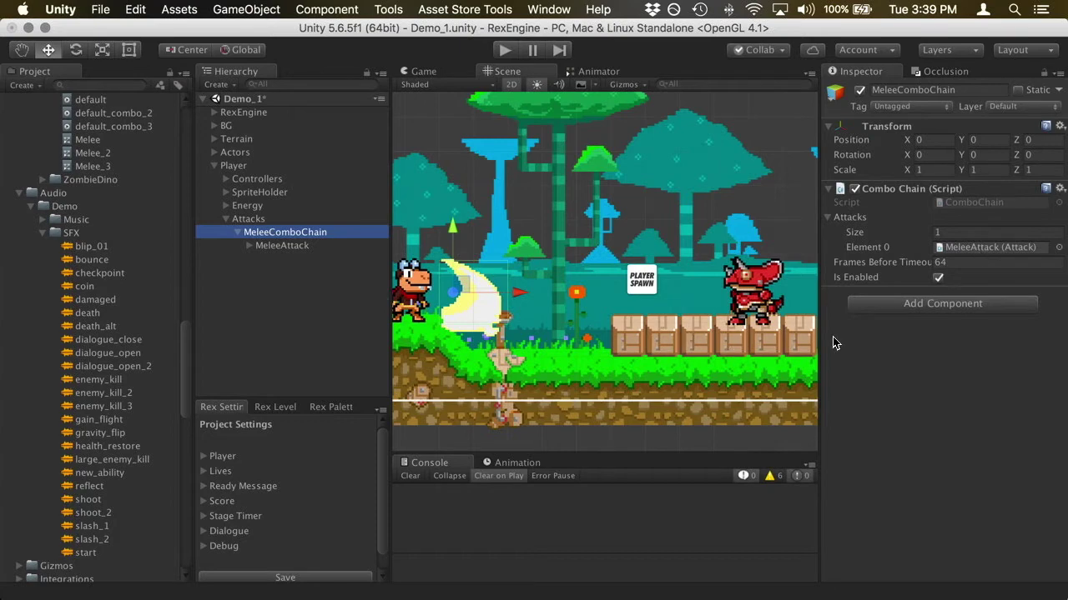
Play-test the scene to try the melee attack with the combo chain in place, and stop playback.
{"action": "left_click_drag", "start_coordinate": [820, 337], "coordinate": [718, 343]}
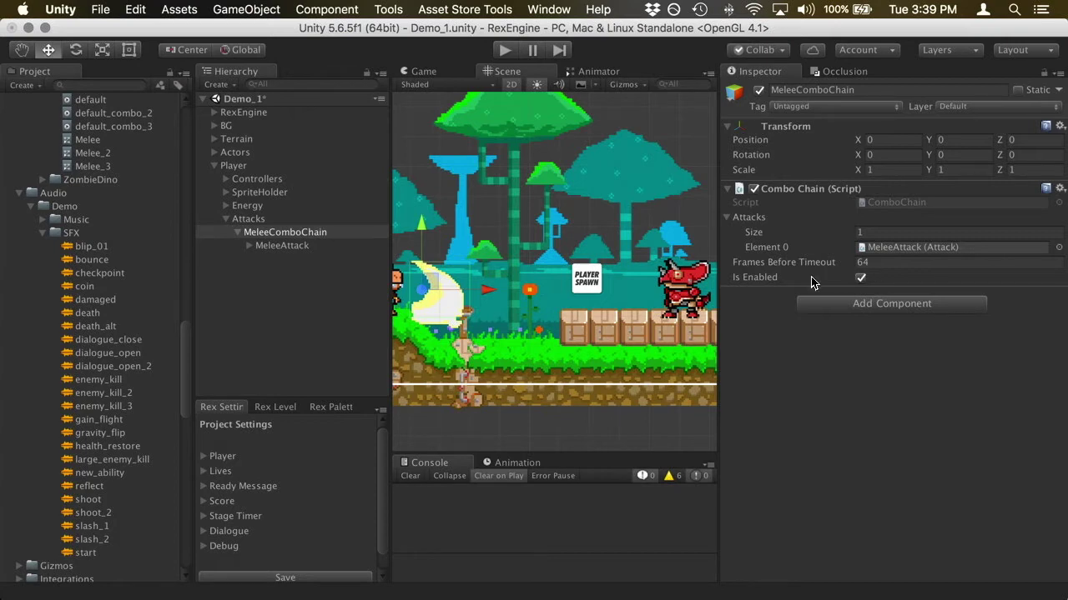
{"action": "left_click_drag", "start_coordinate": [720, 284], "coordinate": [805, 304]}
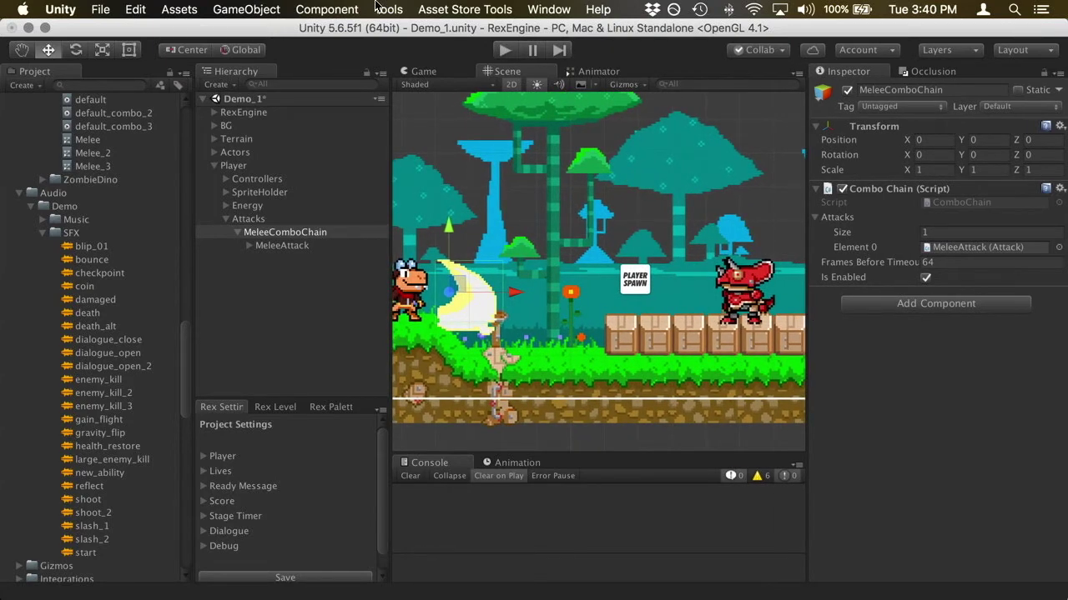
{"action": "left_click", "coordinate": [506, 52]}
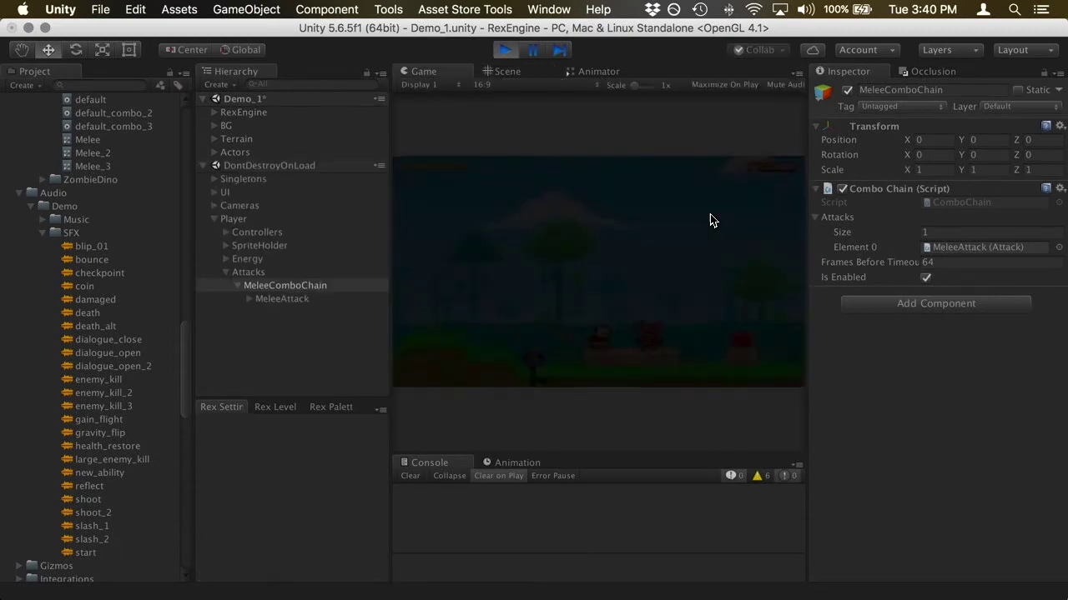
{"action": "key", "text": "x"}
{"action": "key", "text": "x"}
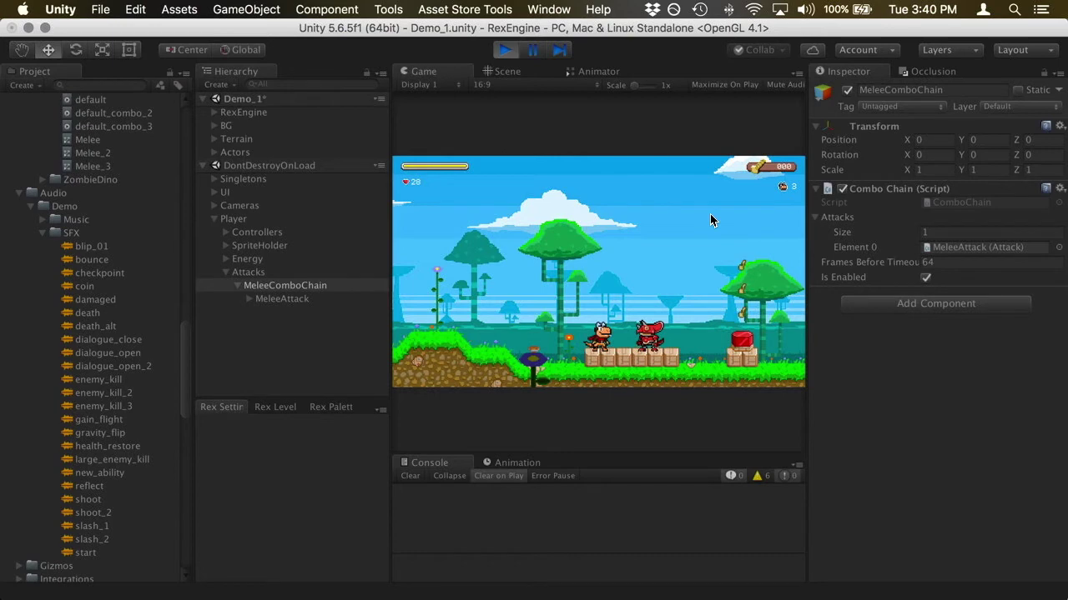
{"action": "key", "text": "x"}
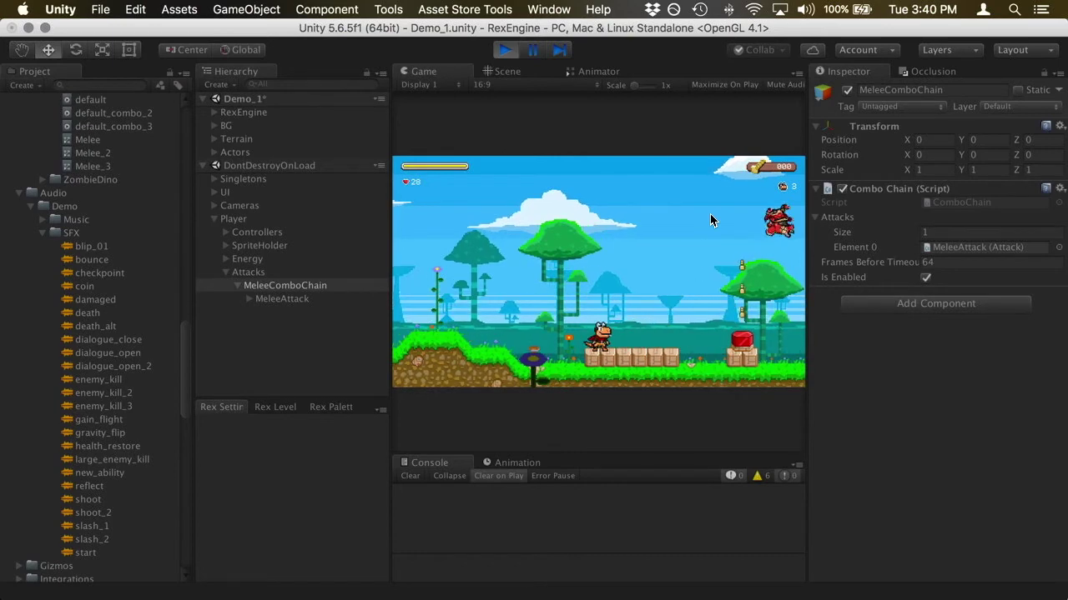
{"action": "left_click", "coordinate": [509, 50]}
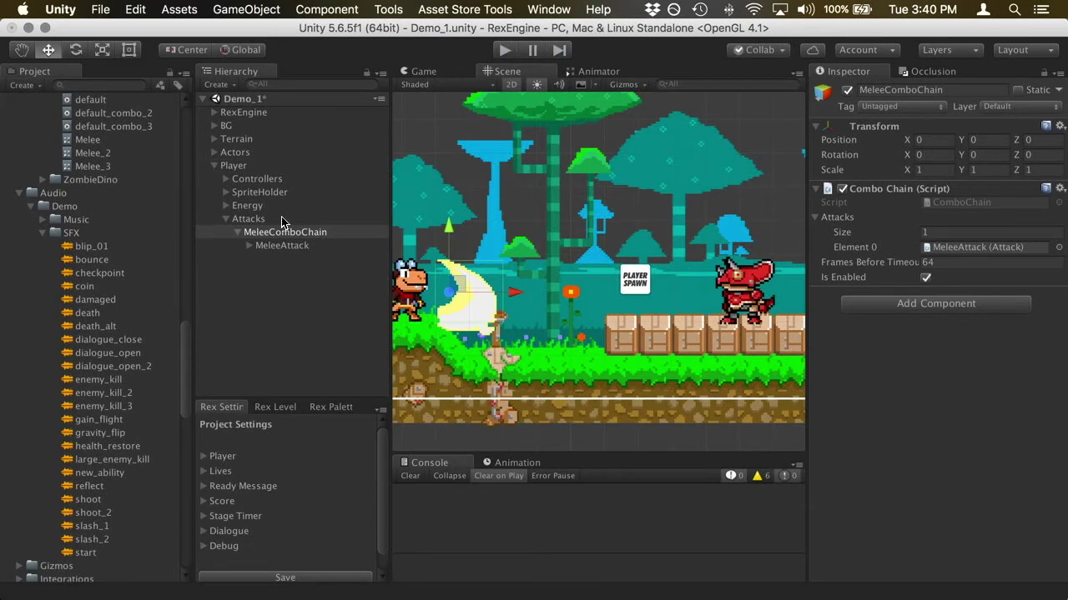
Add another Rex Engine melee attack to the Player object.
{"action": "left_click", "coordinate": [263, 165]}
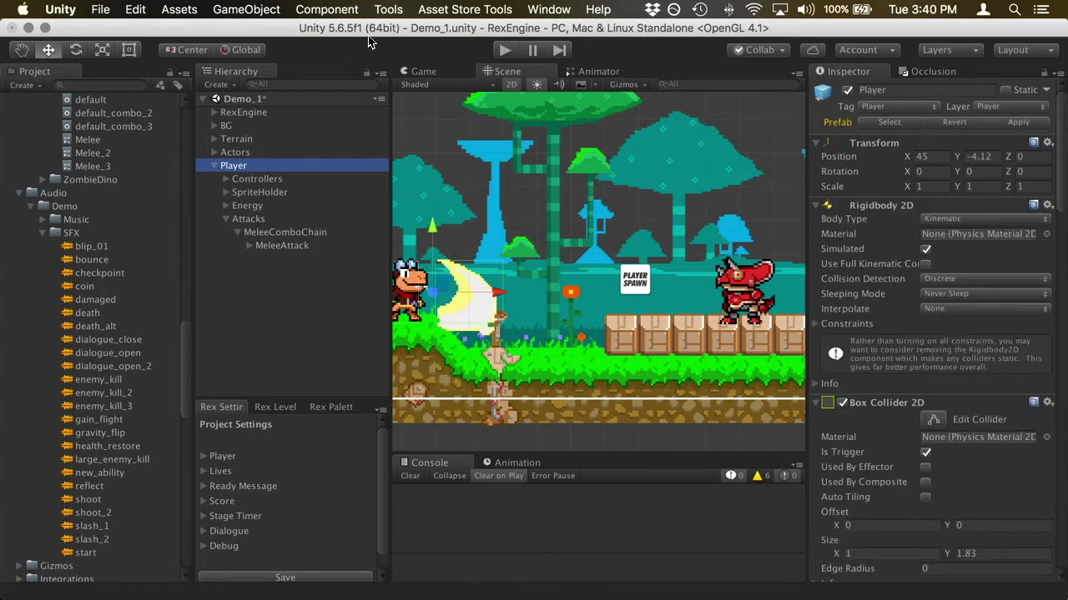
{"action": "left_click", "coordinate": [388, 9]}
{"action": "mouse_move", "coordinate": [420, 29]}
{"action": "mouse_move", "coordinate": [534, 36]}
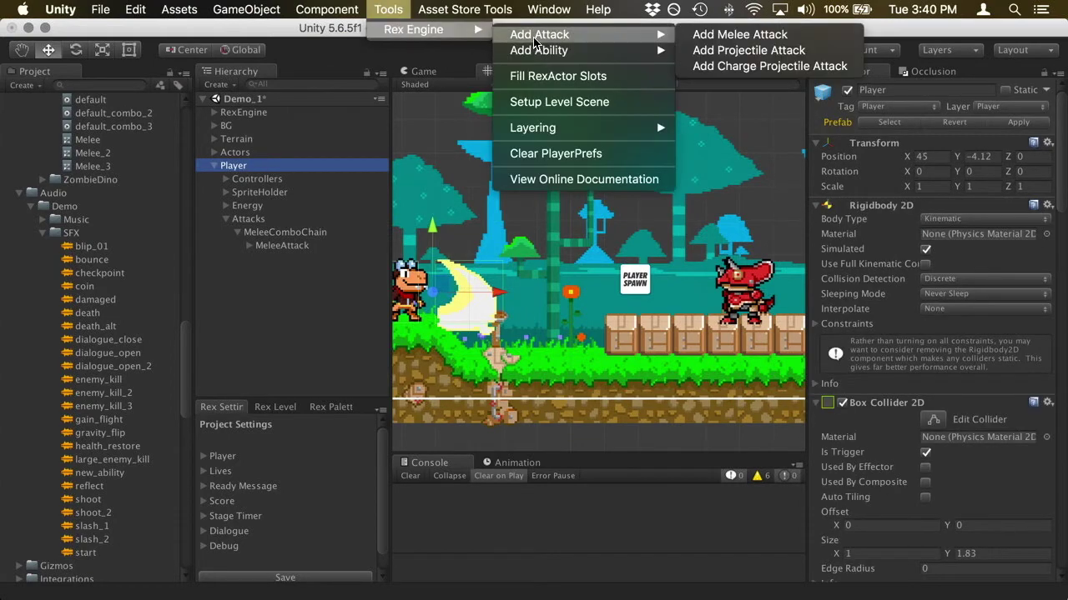
{"action": "left_click", "coordinate": [723, 39]}
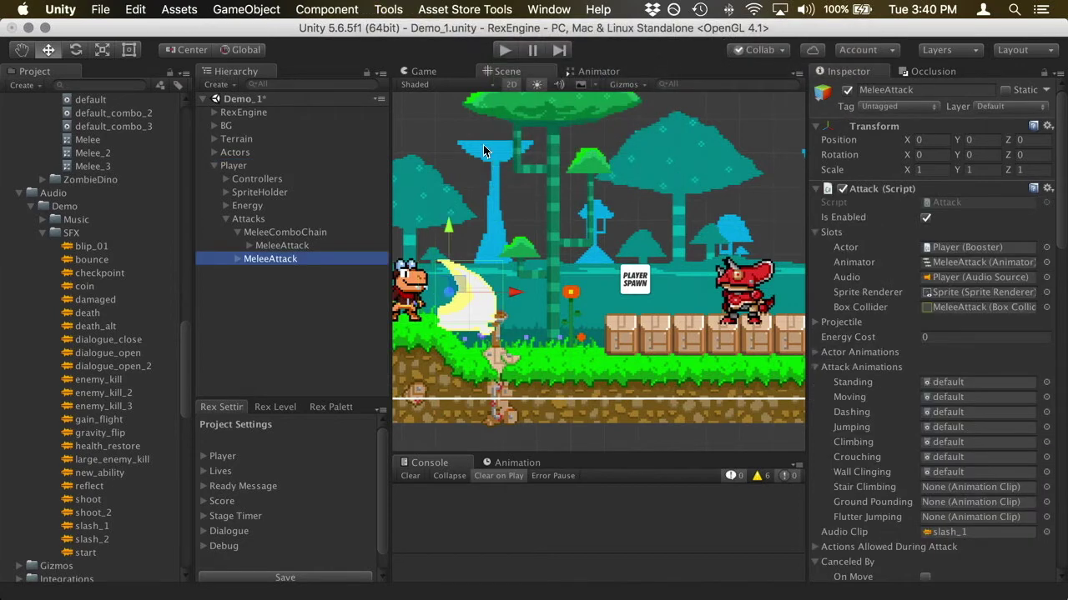
Rename the new melee attack to MeleeAttack_2 and nest it under MeleeComboChain.
{"action": "left_click", "coordinate": [289, 265]}
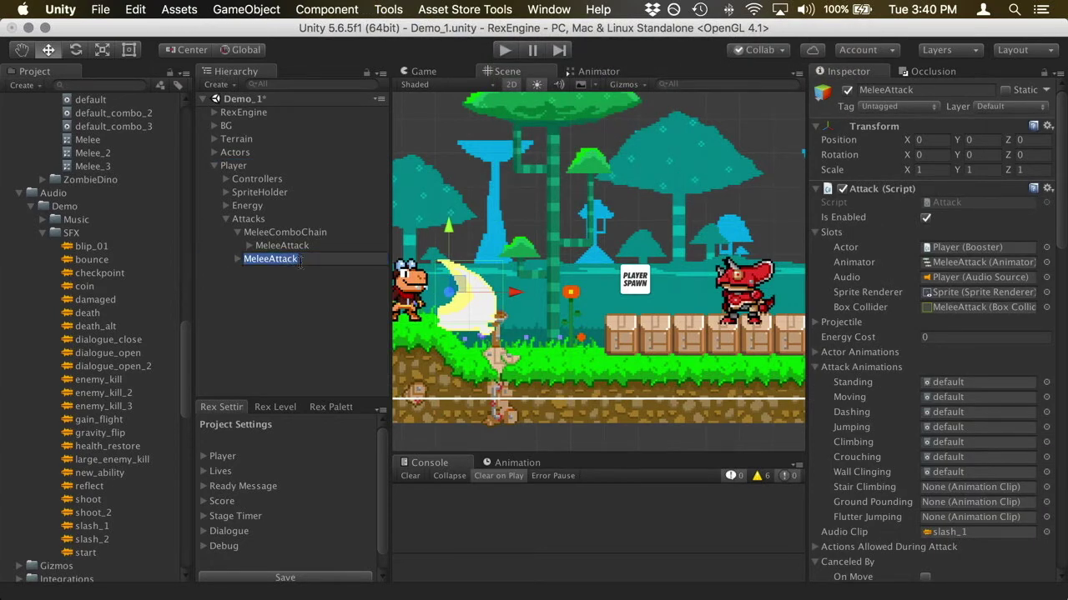
{"action": "type", "text": "_2"}
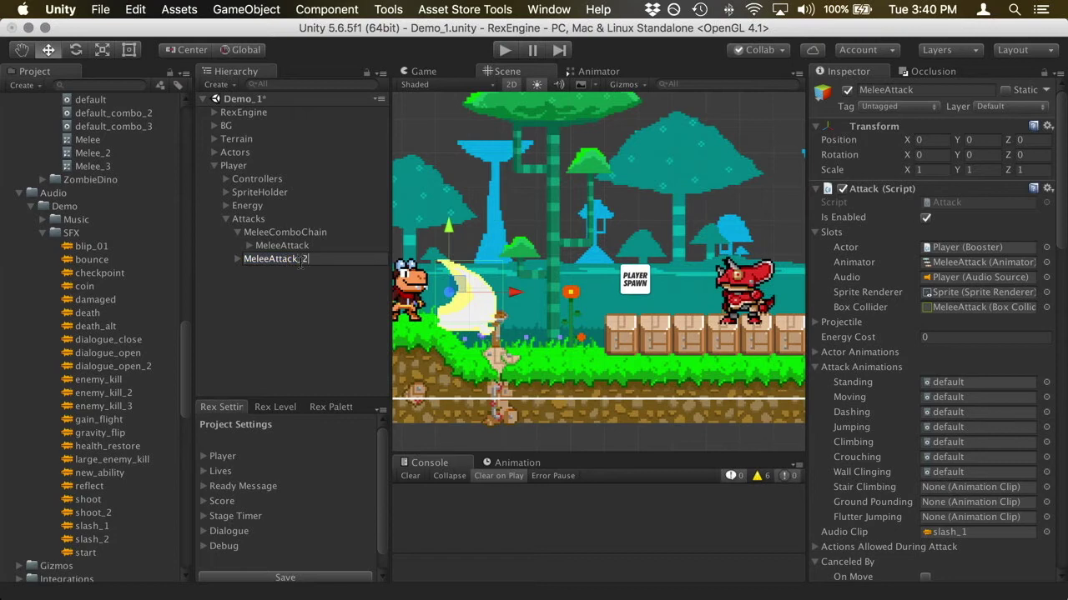
{"action": "key", "text": "Return"}
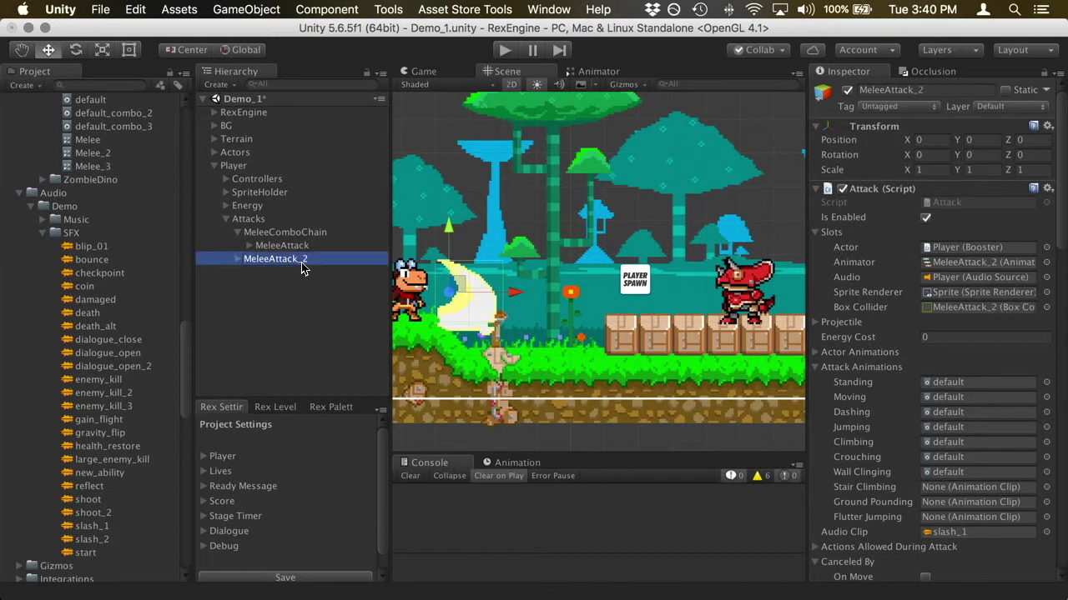
{"action": "left_click_drag", "start_coordinate": [299, 264], "coordinate": [294, 257]}
Set the MeleeComboChain's Attacks size to 2 and assign MeleeAttack_2 as Element 1.
{"action": "left_click", "coordinate": [304, 237]}
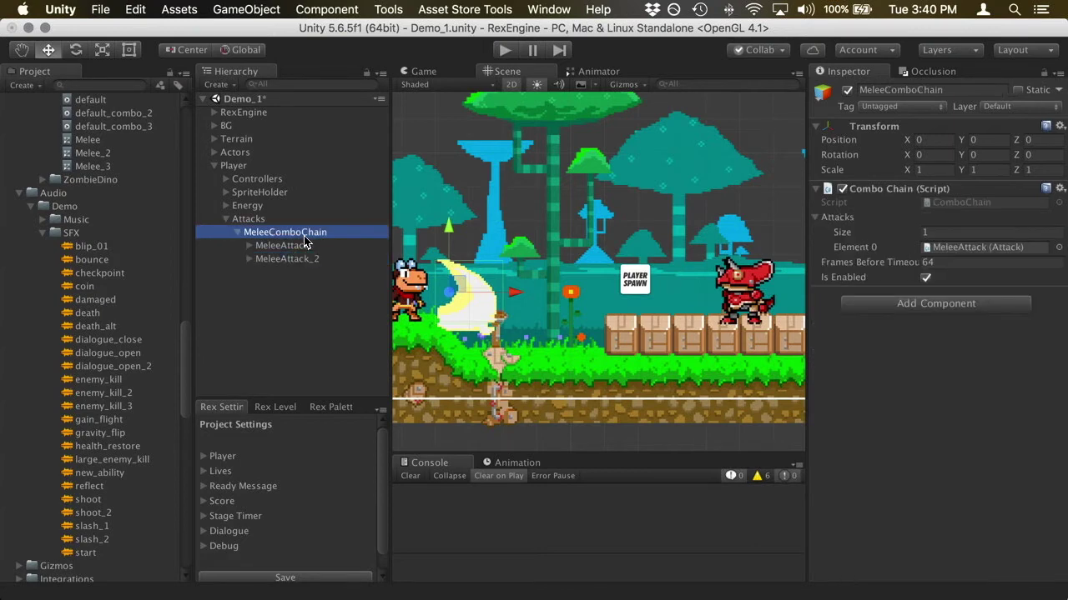
{"action": "left_click", "coordinate": [991, 233]}
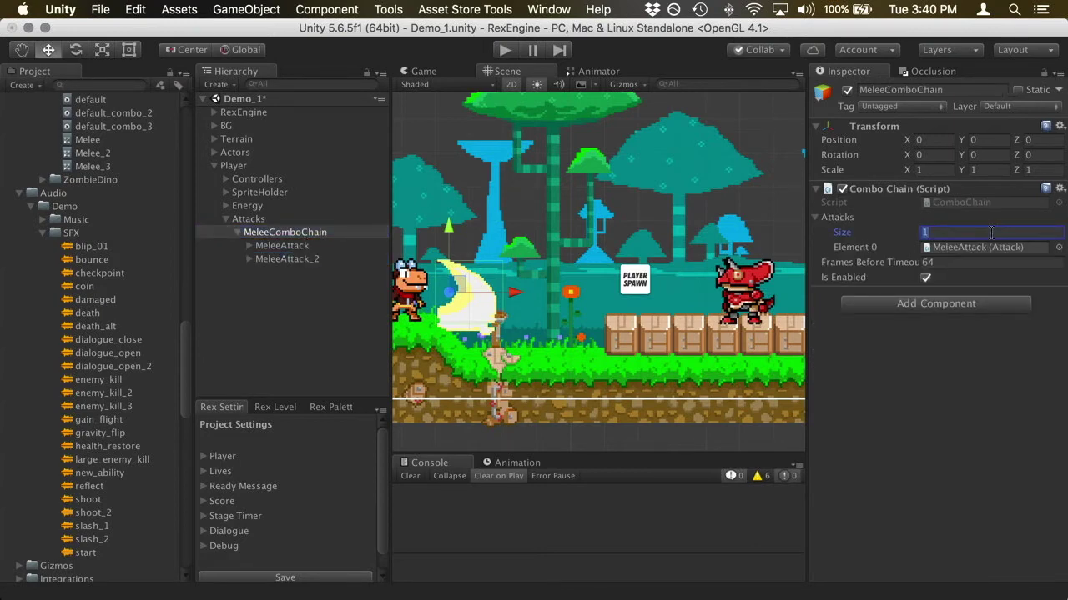
{"action": "key", "text": "Return"}
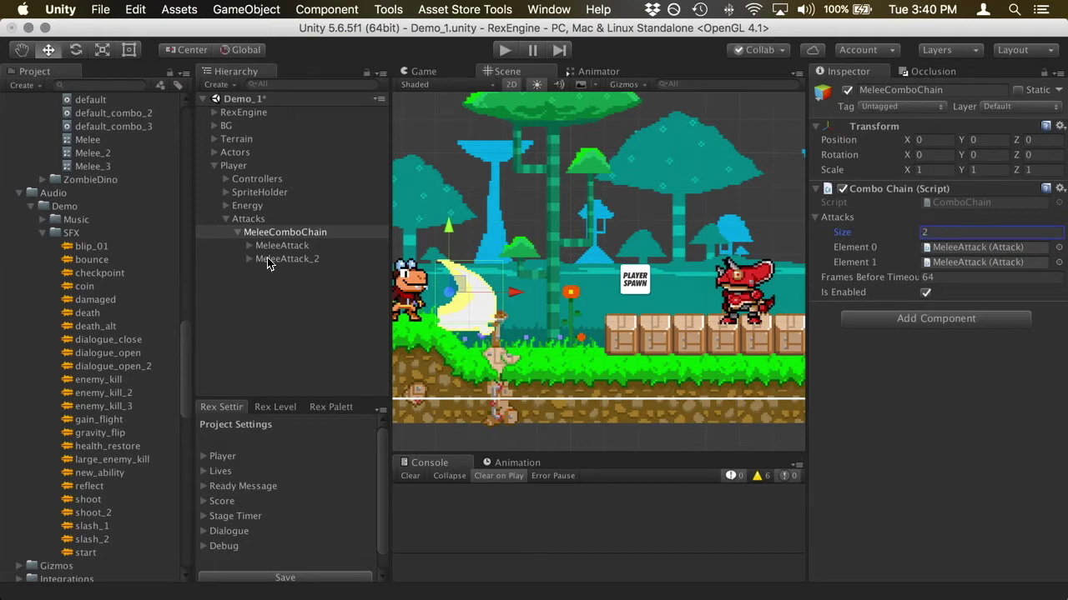
{"action": "left_click_drag", "start_coordinate": [268, 264], "coordinate": [972, 262]}
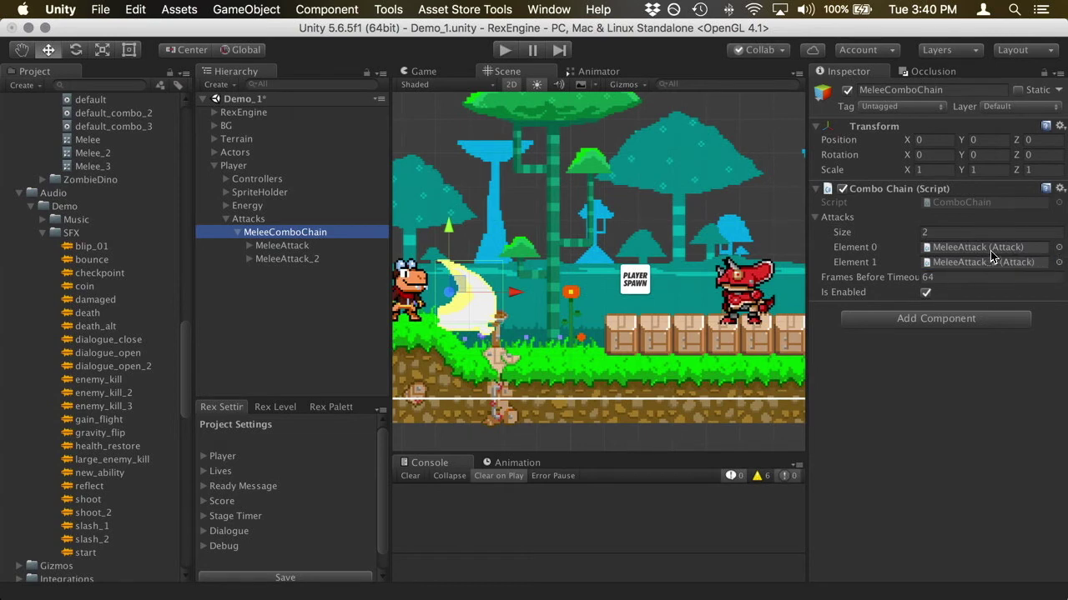
Set the Contact Damage amount of MeleeAttack_2 to 2.
{"action": "left_click", "coordinate": [286, 260]}
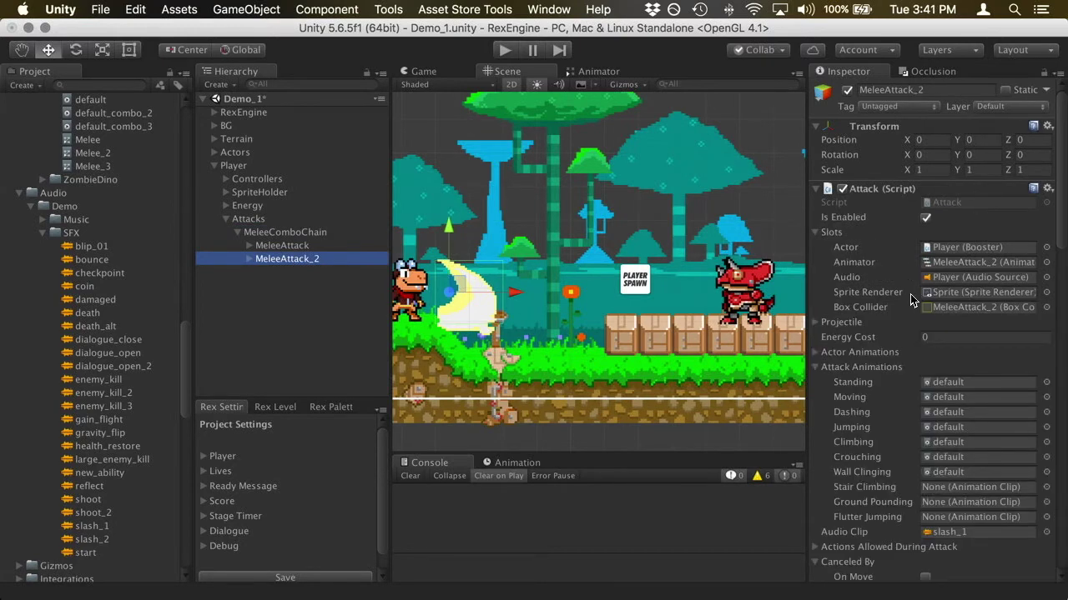
{"action": "scroll", "coordinate": [939, 376], "scroll_direction": "down", "scroll_amount": 5}
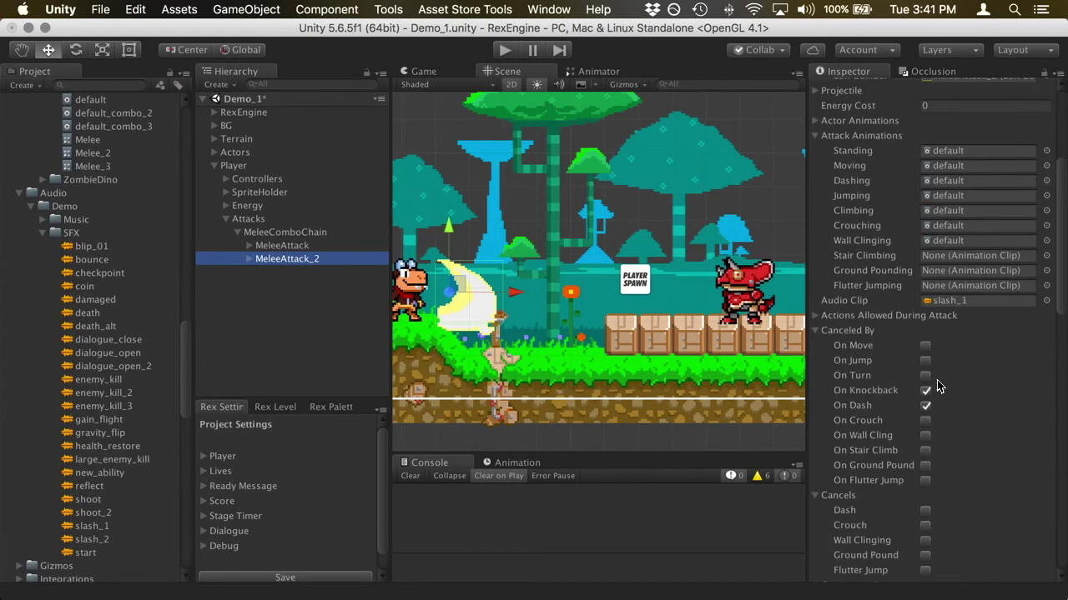
{"action": "scroll", "coordinate": [980, 510], "scroll_direction": "up", "scroll_amount": 4}
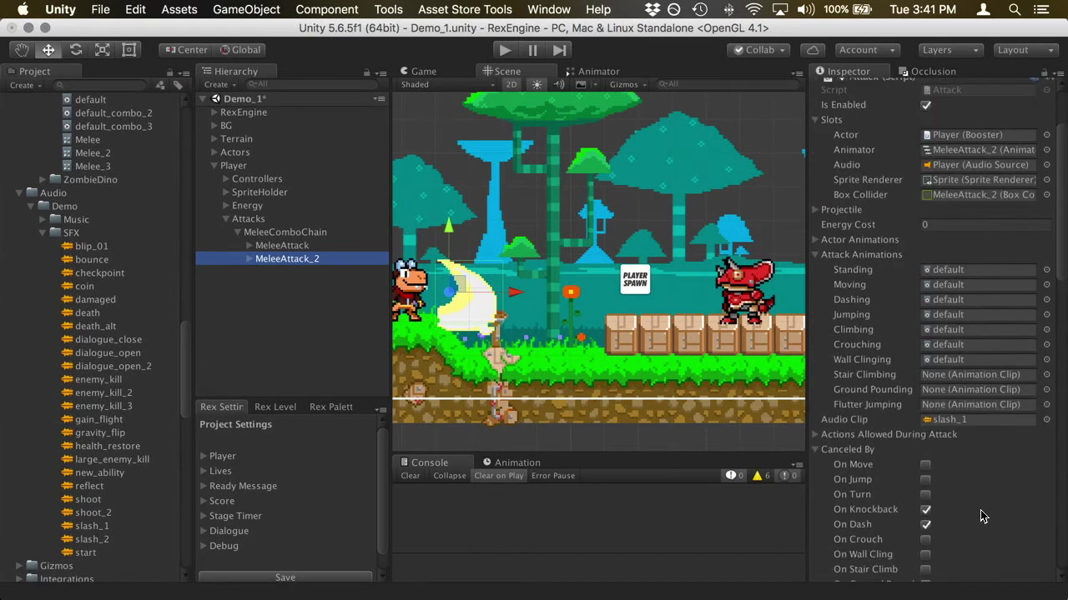
{"action": "scroll", "coordinate": [980, 510], "scroll_direction": "down", "scroll_amount": 10}
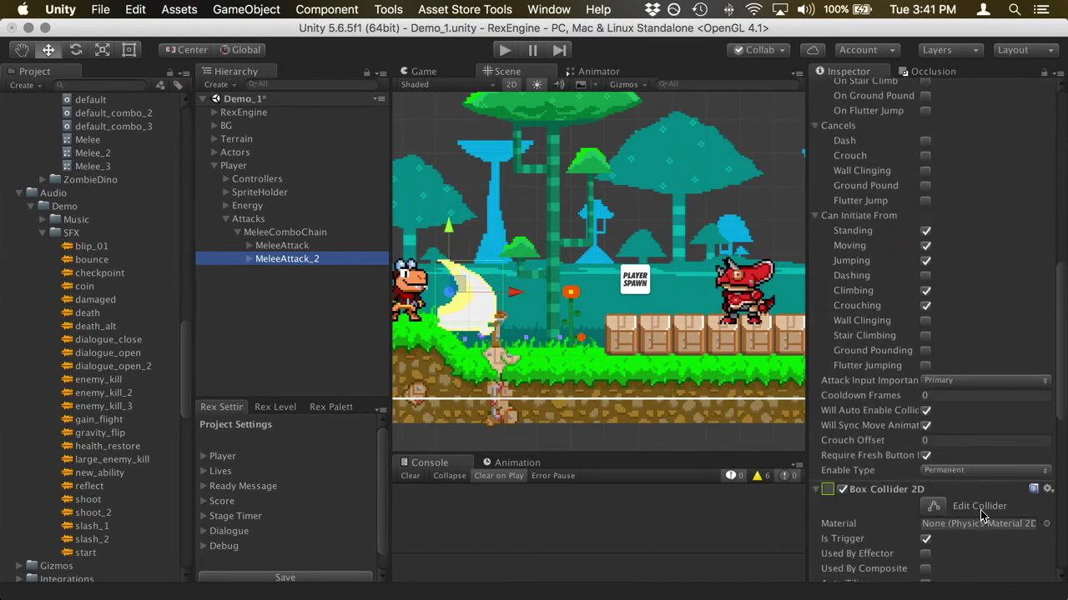
{"action": "scroll", "coordinate": [980, 509], "scroll_direction": "down", "scroll_amount": 10}
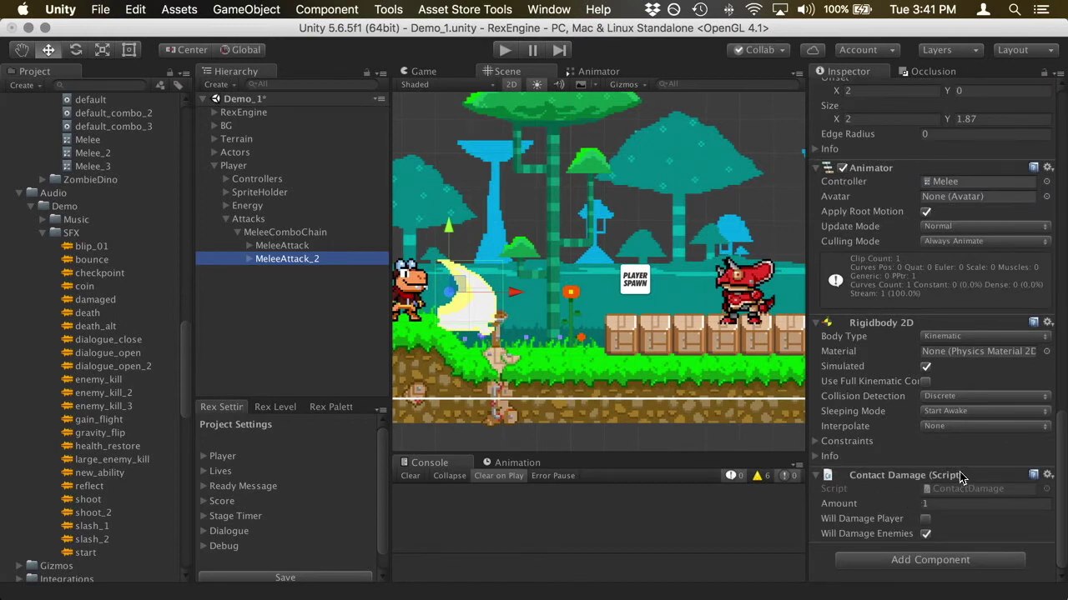
{"action": "left_click", "coordinate": [935, 506]}
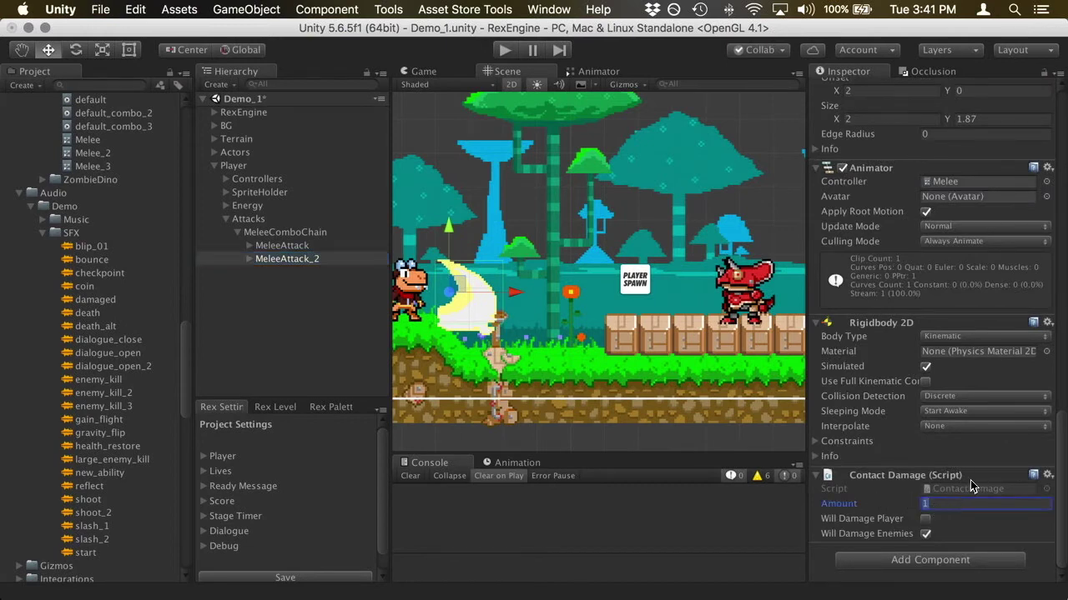
{"action": "type", "text": "2"}
Assign Melee_2 as the Animator controller of MeleeAttack_2.
{"action": "scroll", "coordinate": [951, 489], "scroll_direction": "up", "scroll_amount": 5}
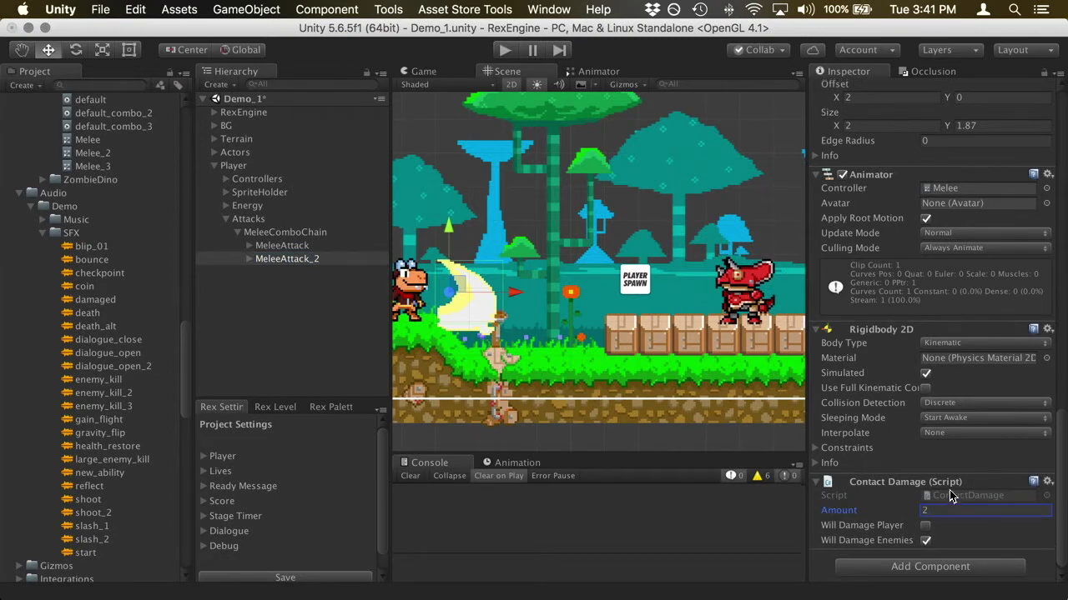
{"action": "scroll", "coordinate": [949, 490], "scroll_direction": "up", "scroll_amount": 1}
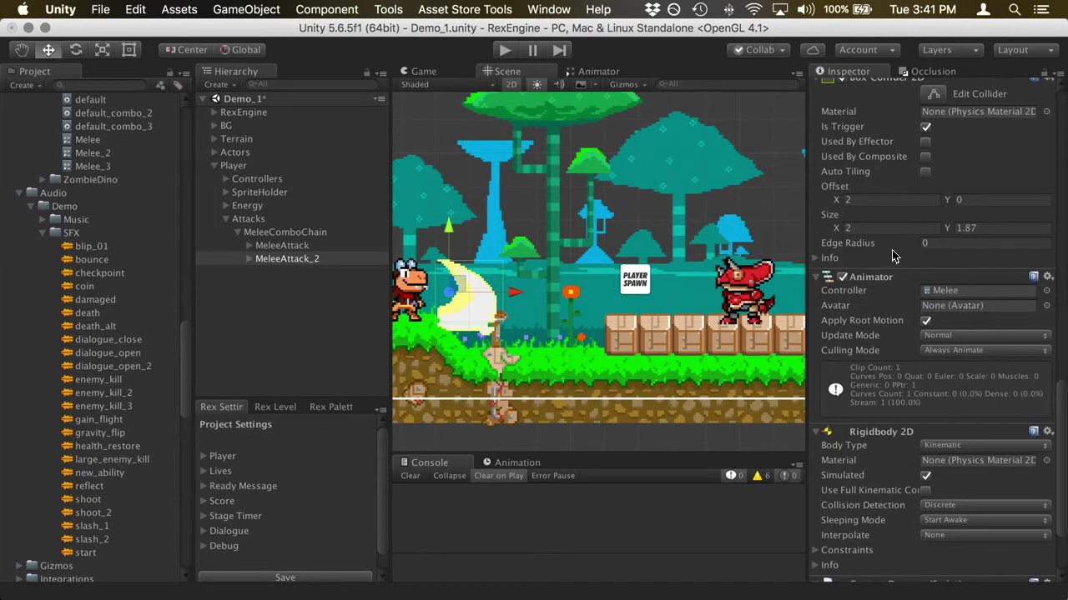
{"action": "left_click", "coordinate": [960, 290]}
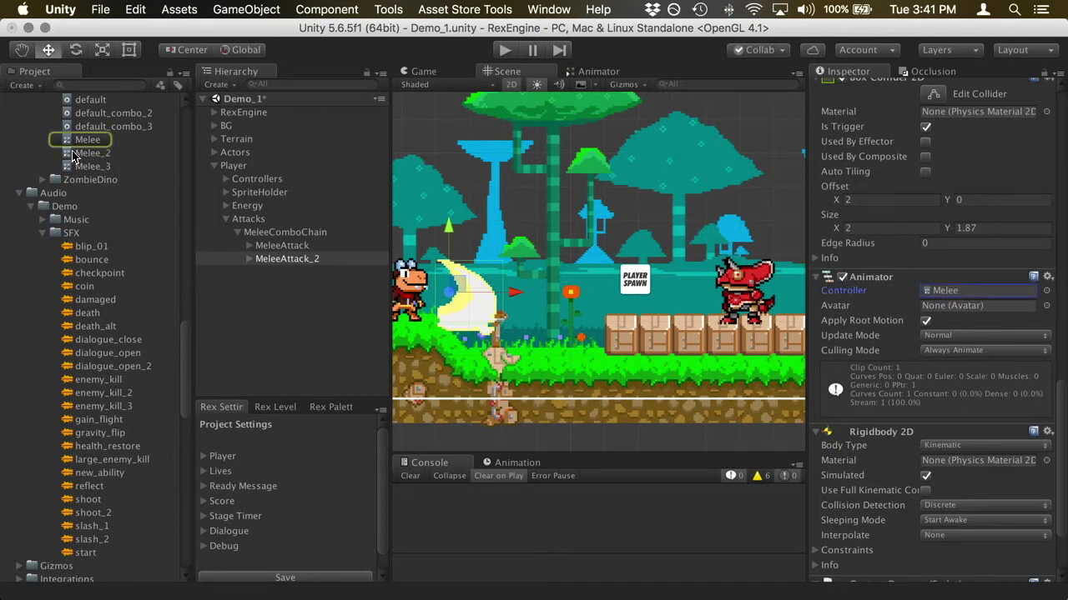
{"action": "left_click_drag", "start_coordinate": [67, 156], "coordinate": [976, 287]}
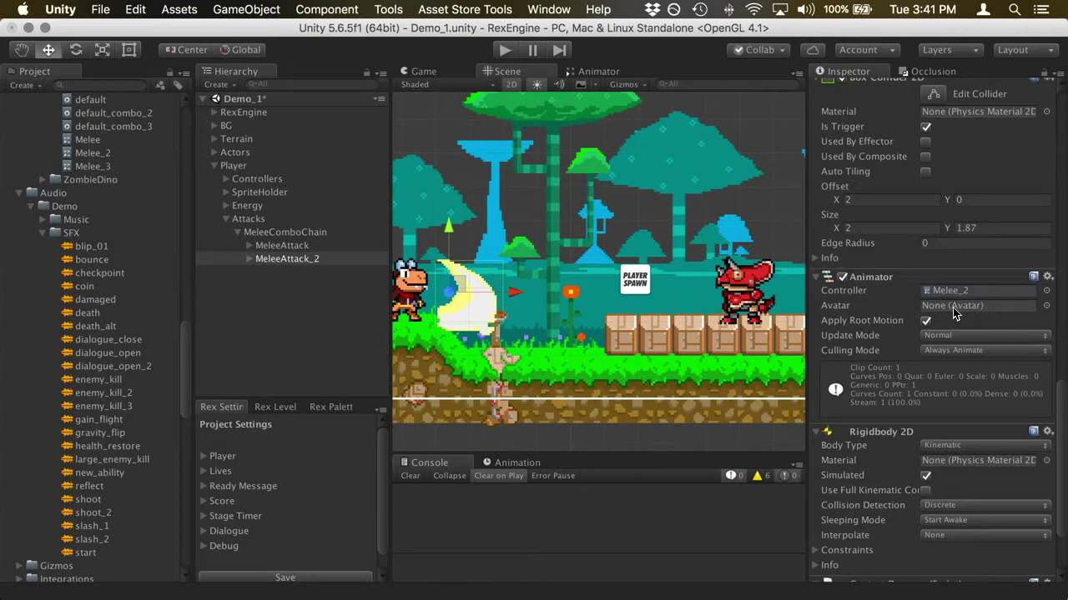
Assign the default_combo_2 clip to MeleeAttack_2's Standing, Moving, Dashing, Jumping, Climbing, Crouching and Wall Clinging attack animations.
{"action": "scroll", "coordinate": [952, 307], "scroll_direction": "up", "scroll_amount": 5}
{"action": "scroll", "coordinate": [952, 311], "scroll_direction": "up", "scroll_amount": 15}
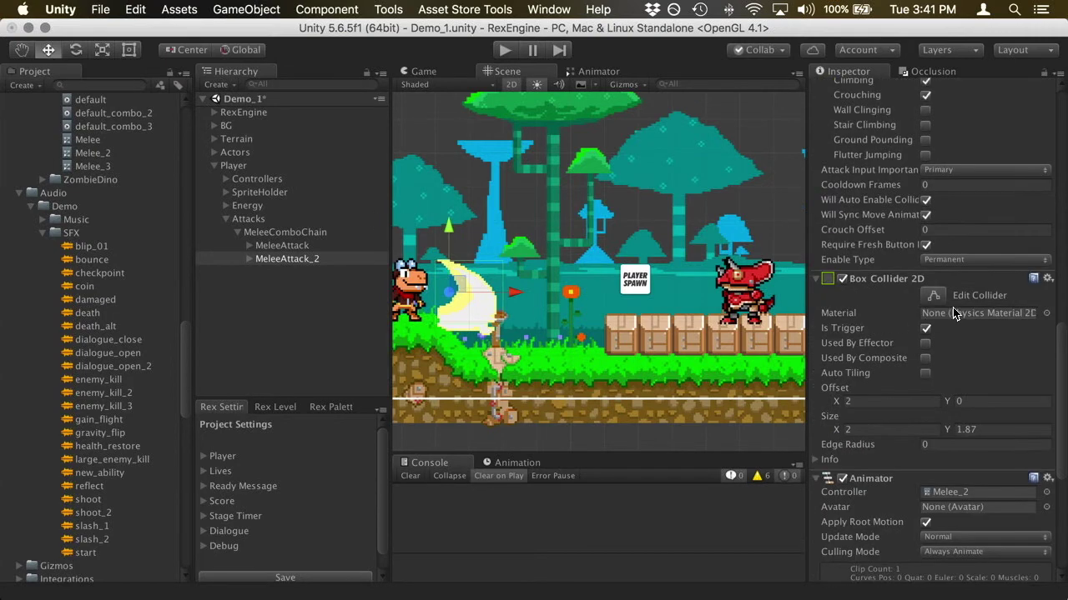
{"action": "scroll", "coordinate": [953, 314], "scroll_direction": "up", "scroll_amount": 6}
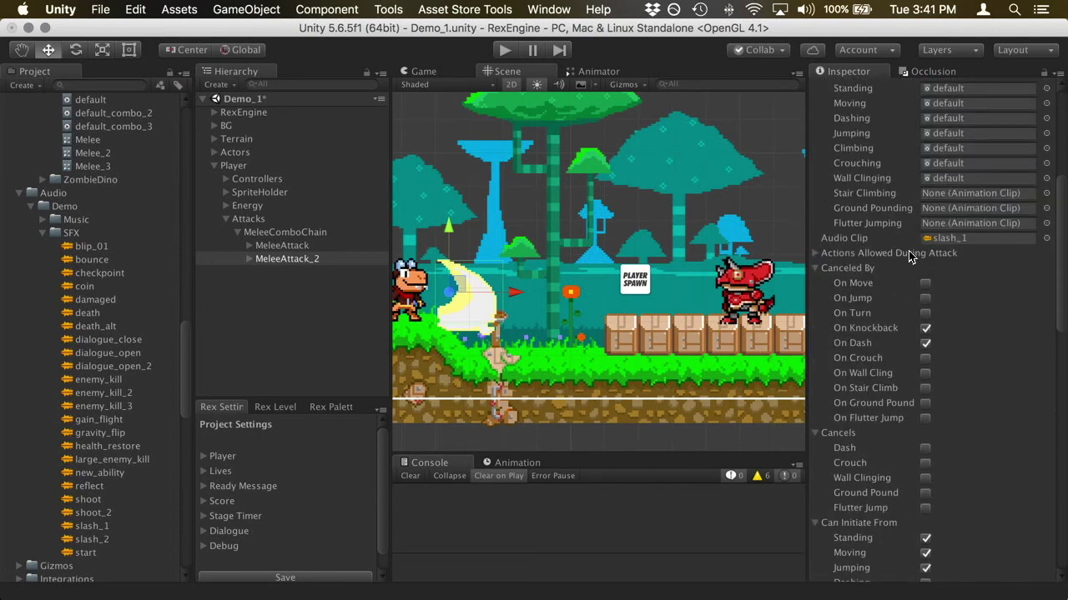
{"action": "scroll", "coordinate": [909, 257], "scroll_direction": "up", "scroll_amount": 6}
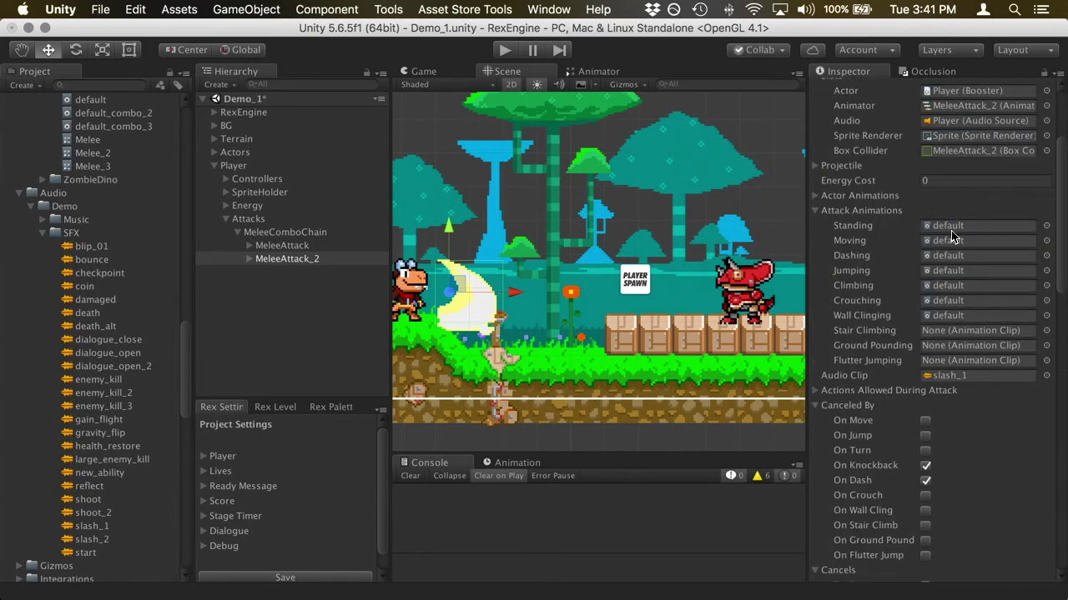
{"action": "left_click", "coordinate": [943, 228]}
{"action": "scroll", "coordinate": [75, 123], "scroll_direction": "up", "scroll_amount": 1}
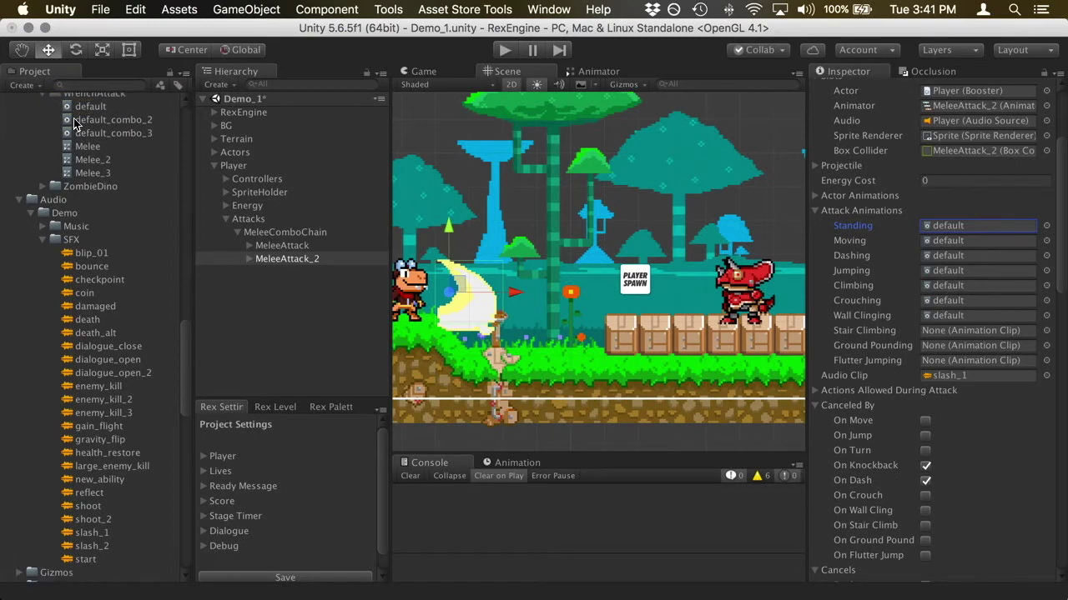
{"action": "left_click_drag", "start_coordinate": [77, 125], "coordinate": [1015, 231]}
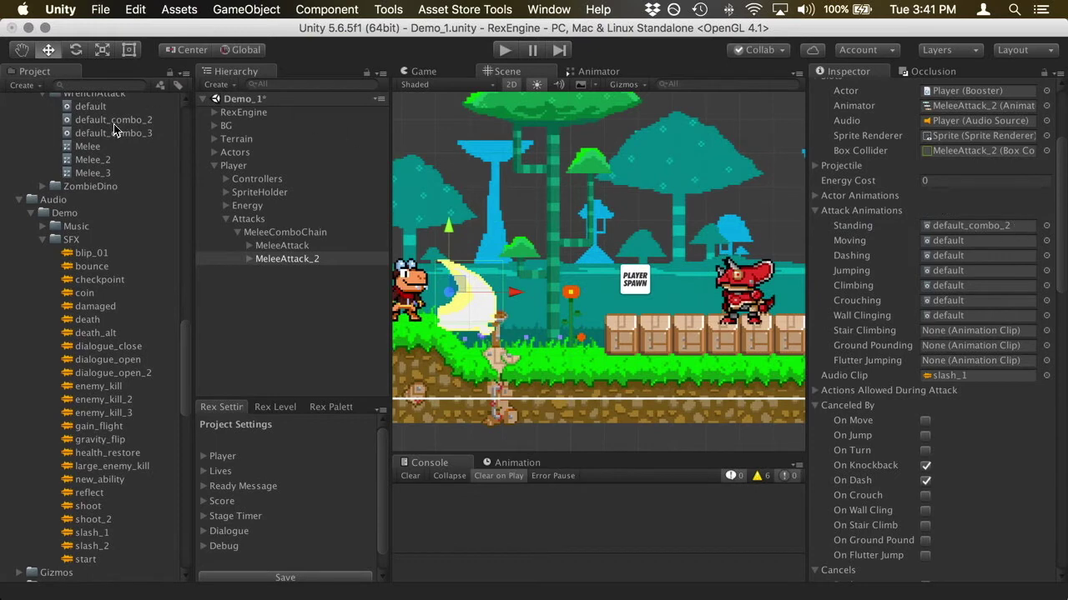
{"action": "left_click_drag", "start_coordinate": [117, 124], "coordinate": [942, 243]}
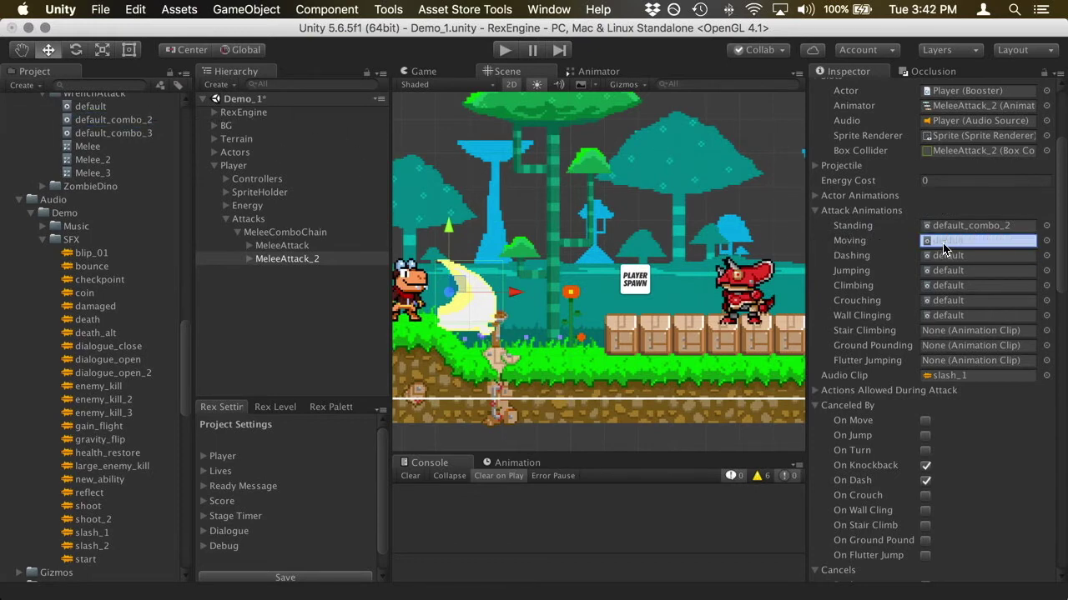
{"action": "left_click_drag", "start_coordinate": [153, 122], "coordinate": [947, 254]}
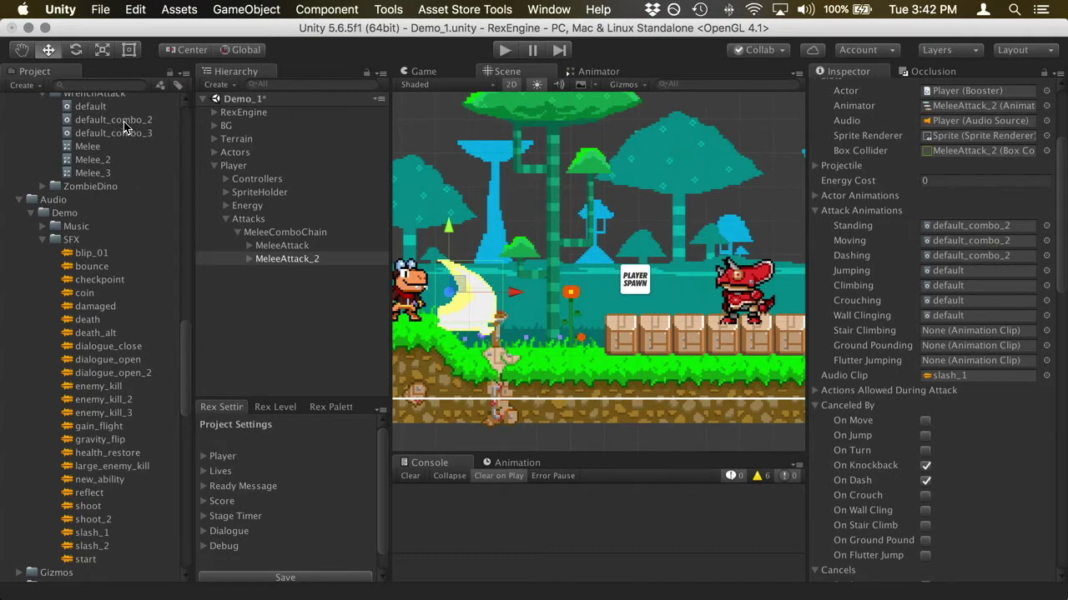
{"action": "left_click_drag", "start_coordinate": [124, 125], "coordinate": [951, 271]}
{"action": "left_click_drag", "start_coordinate": [113, 119], "coordinate": [961, 293]}
{"action": "left_click_drag", "start_coordinate": [159, 121], "coordinate": [972, 302]}
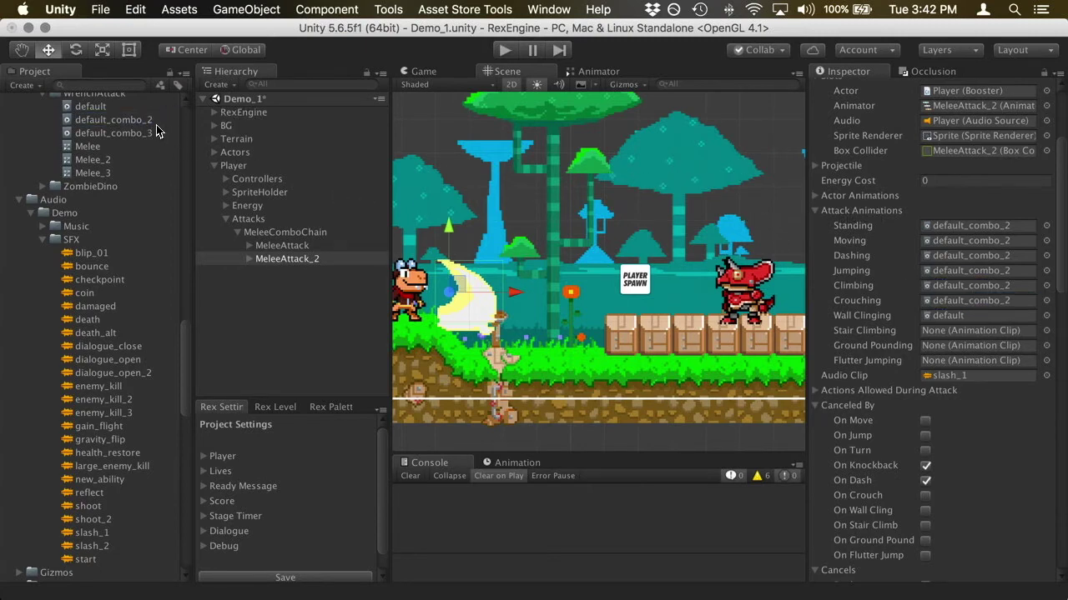
{"action": "left_click_drag", "start_coordinate": [155, 119], "coordinate": [1003, 320]}
{"action": "scroll", "coordinate": [948, 342], "scroll_direction": "down", "scroll_amount": 10}
{"action": "scroll", "coordinate": [947, 350], "scroll_direction": "down", "scroll_amount": 1}
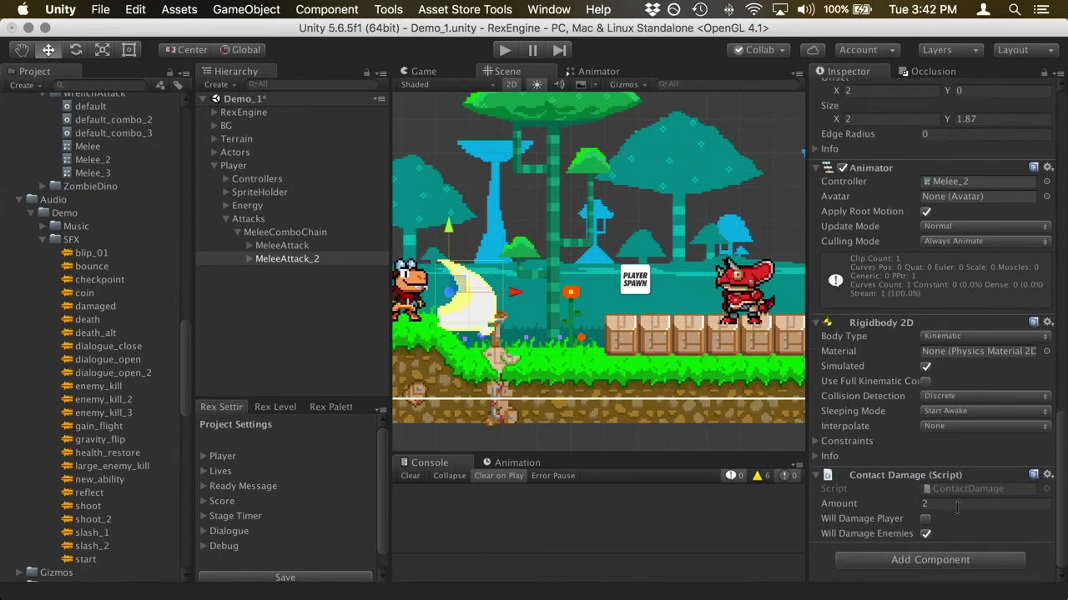
Play-test the scene by attacking the enemy with the two-attack melee combo, and stop playback.
{"action": "left_click", "coordinate": [271, 234]}
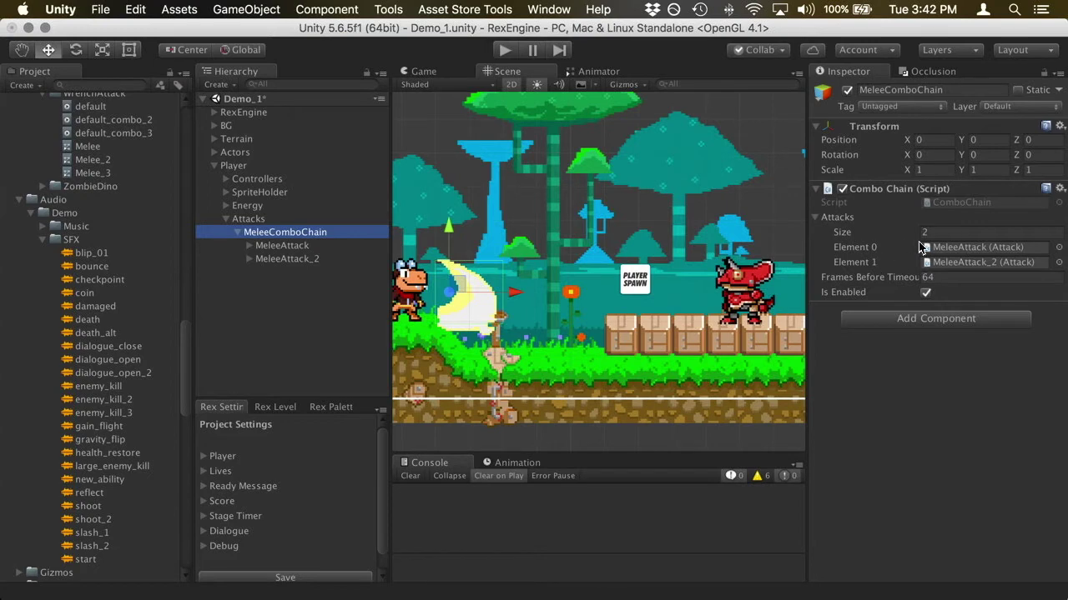
{"action": "left_click", "coordinate": [504, 50]}
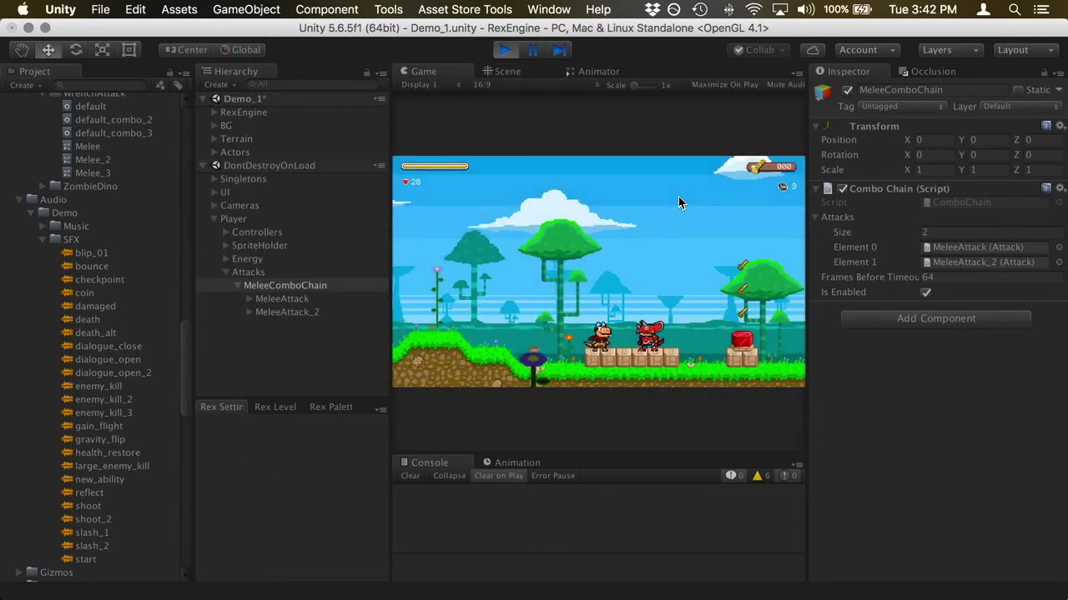
{"action": "key", "text": "x"}
{"action": "key", "text": "x"}
{"action": "key", "text": "x"}
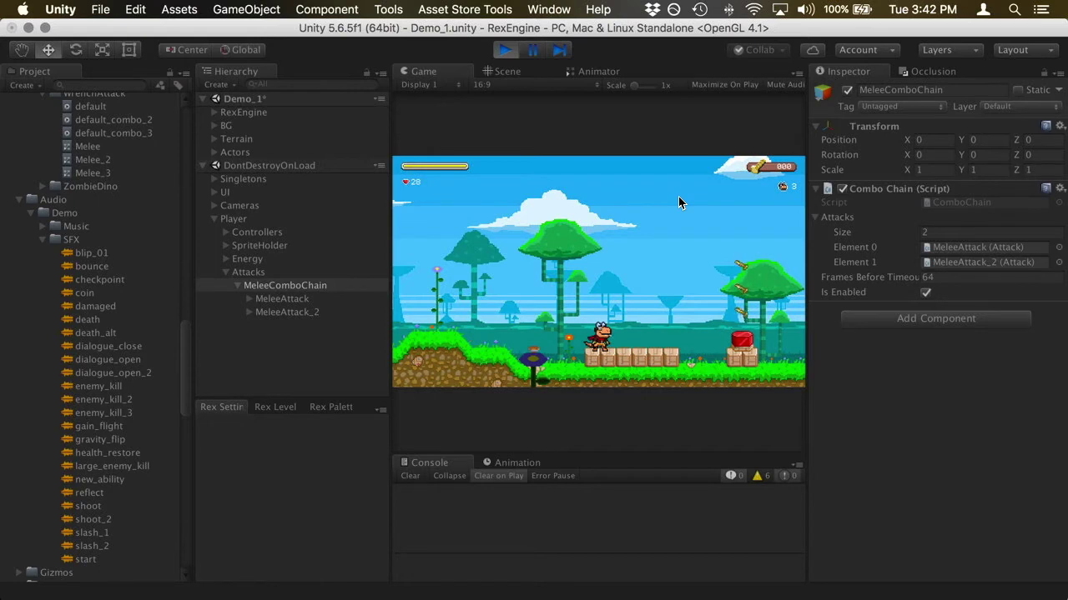
{"action": "left_click", "coordinate": [506, 50]}
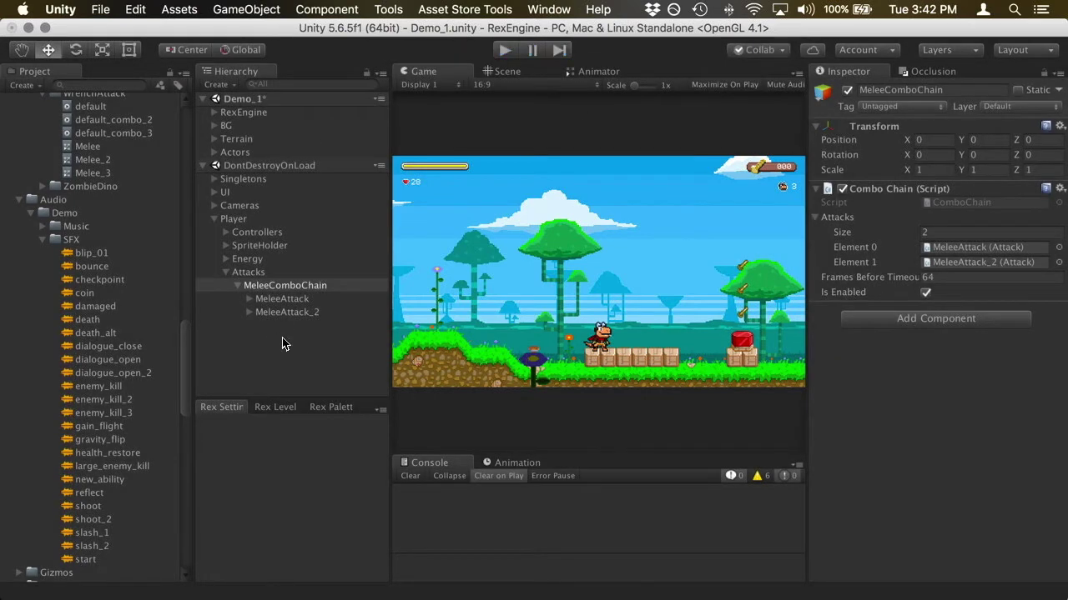
Add another melee attack to the Player using the Rex Engine tools.
{"action": "left_click", "coordinate": [318, 261]}
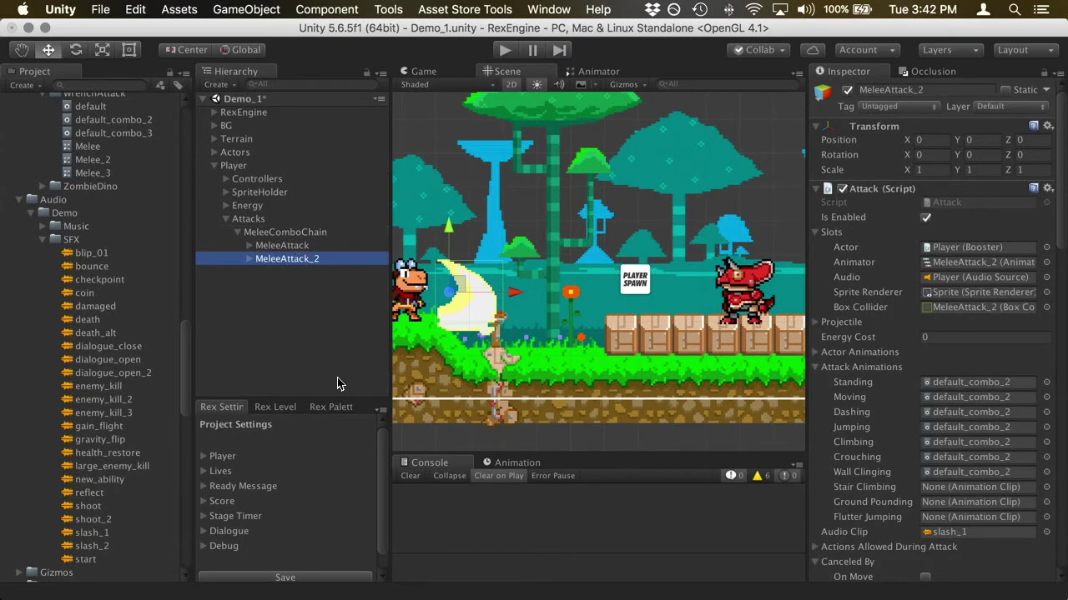
{"action": "left_click", "coordinate": [264, 165]}
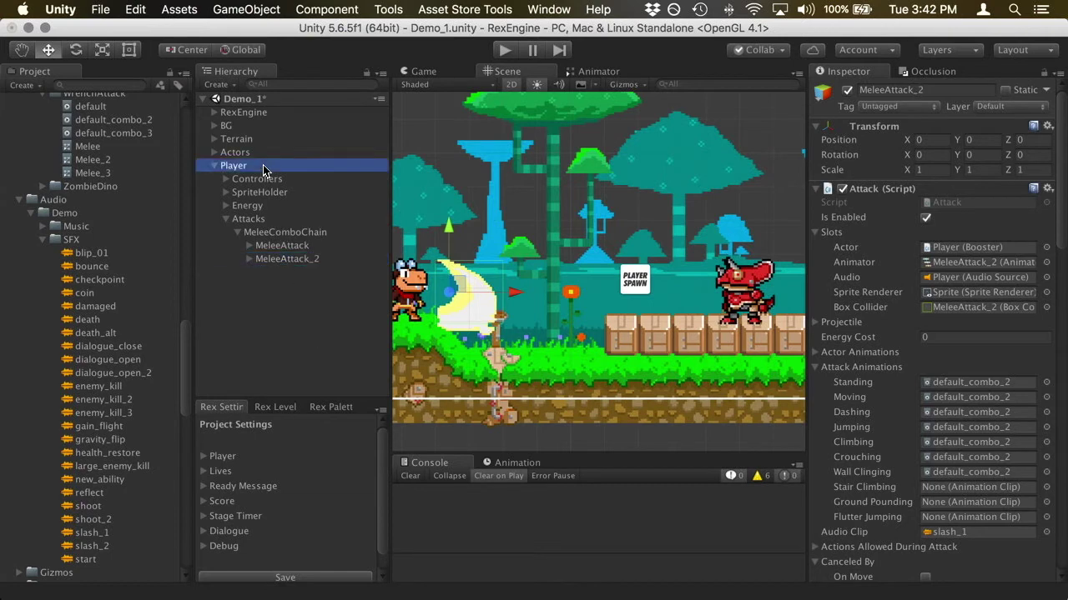
{"action": "left_click", "coordinate": [382, 10]}
{"action": "mouse_move", "coordinate": [396, 31]}
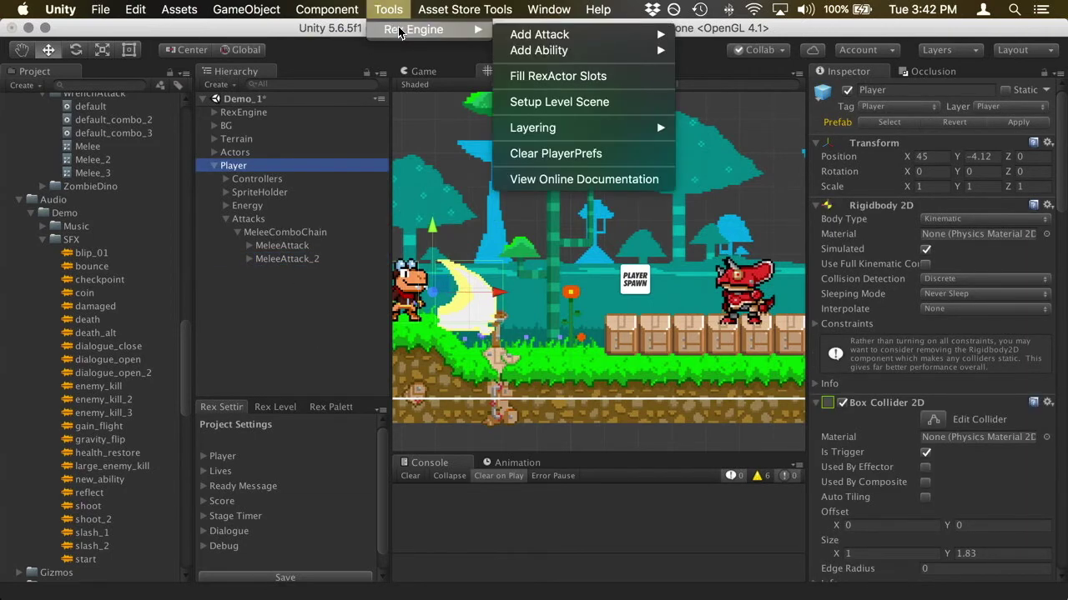
{"action": "mouse_move", "coordinate": [621, 35]}
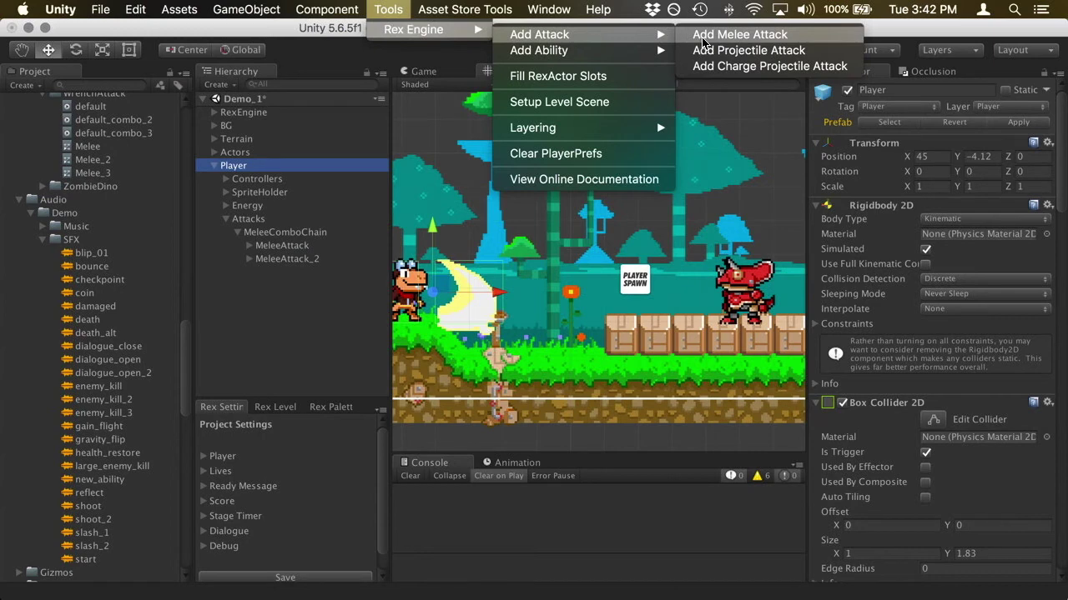
{"action": "left_click", "coordinate": [739, 35]}
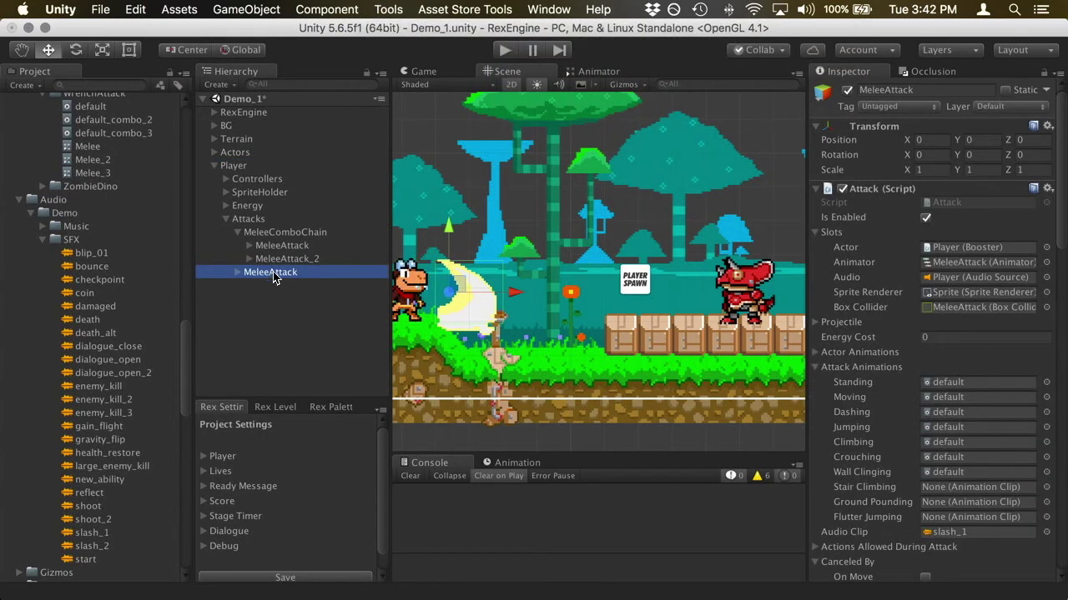
Rename the newly added attack MeleeAttack_3 and nest it under MeleeComboChain.
{"action": "left_click", "coordinate": [274, 274]}
{"action": "type", "text": "_3"}
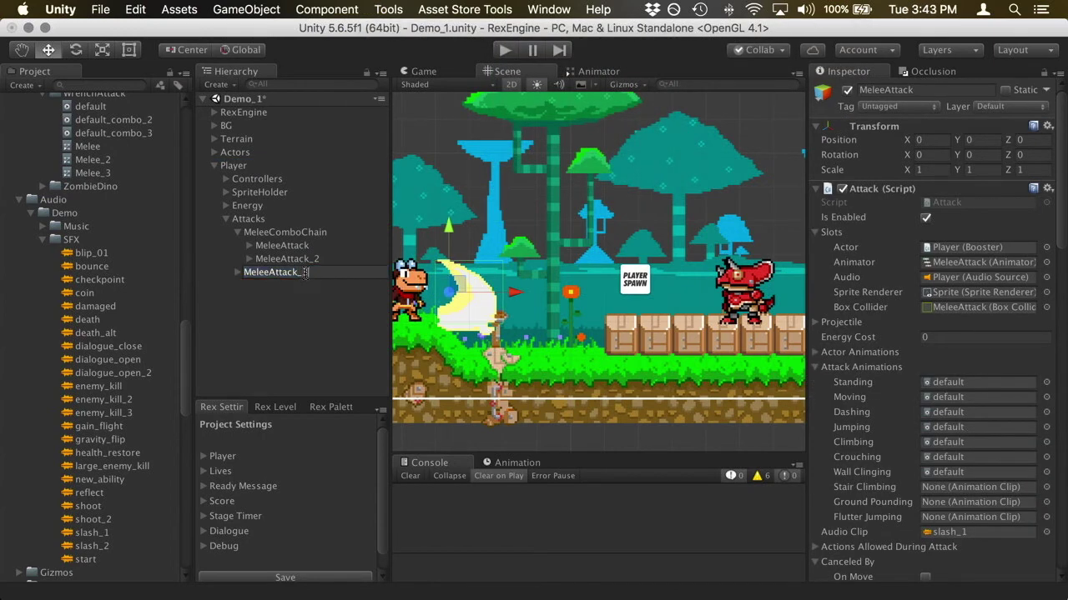
{"action": "key", "text": "Return"}
{"action": "mouse_move", "coordinate": [307, 279]}
{"action": "left_mouse_down"}
{"action": "mouse_move", "coordinate": [293, 265]}
{"action": "mouse_move", "coordinate": [302, 277]}
{"action": "left_mouse_up"}
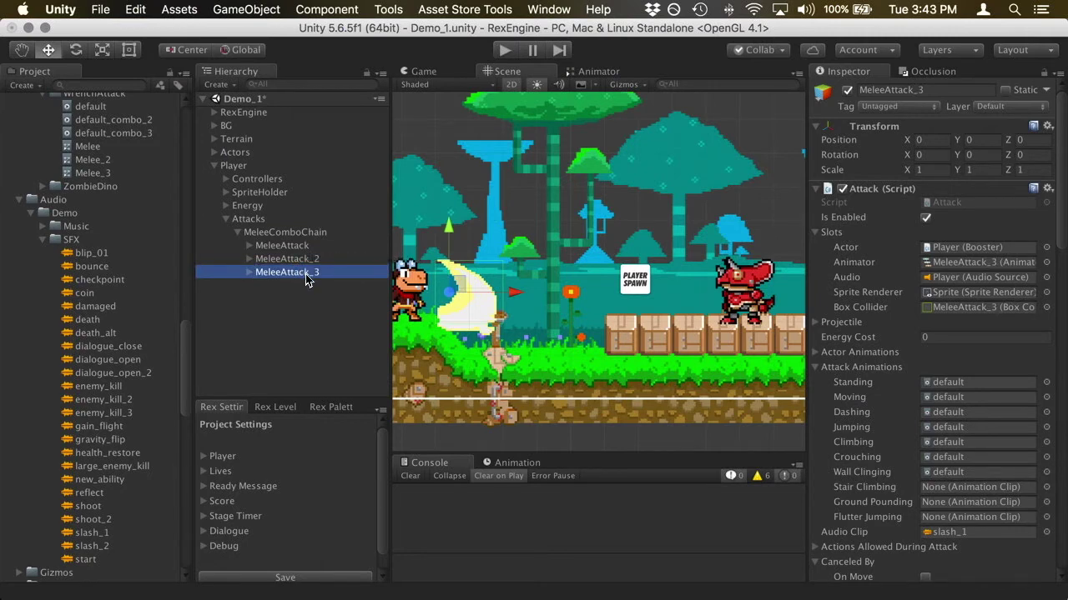
Set the Attacks size of MeleeComboChain's Combo Chain script to 3 and assign MeleeAttack_3 to Element 2.
{"action": "left_click", "coordinate": [319, 236]}
{"action": "left_click", "coordinate": [954, 233]}
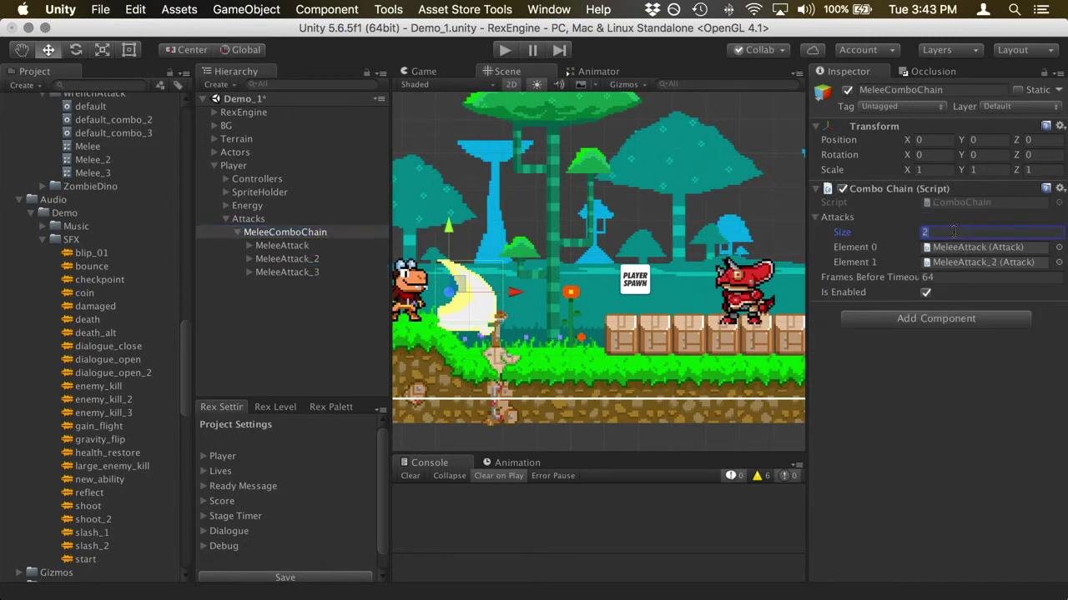
{"action": "key", "text": "Return"}
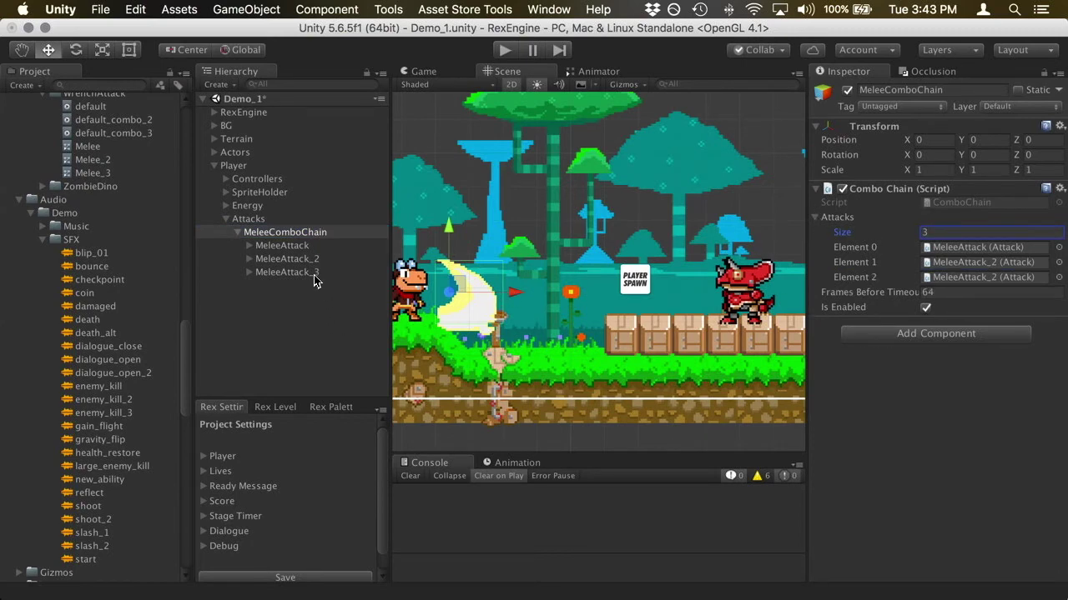
{"action": "left_click_drag", "start_coordinate": [313, 273], "coordinate": [959, 282]}
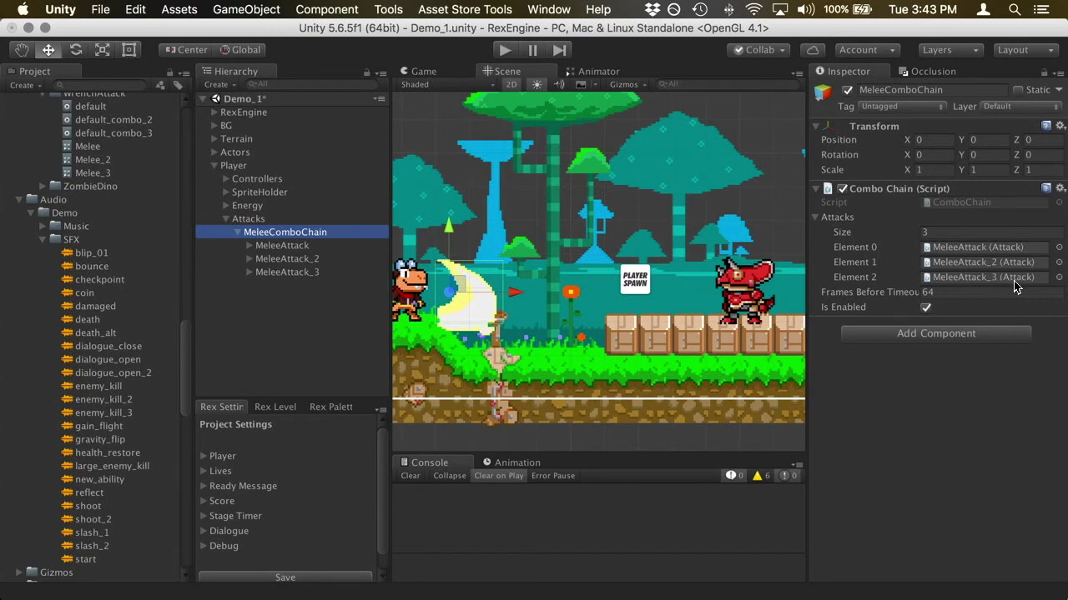
Set the Contact Damage amount of MeleeAttack_3 to 4.
{"action": "left_click", "coordinate": [323, 276]}
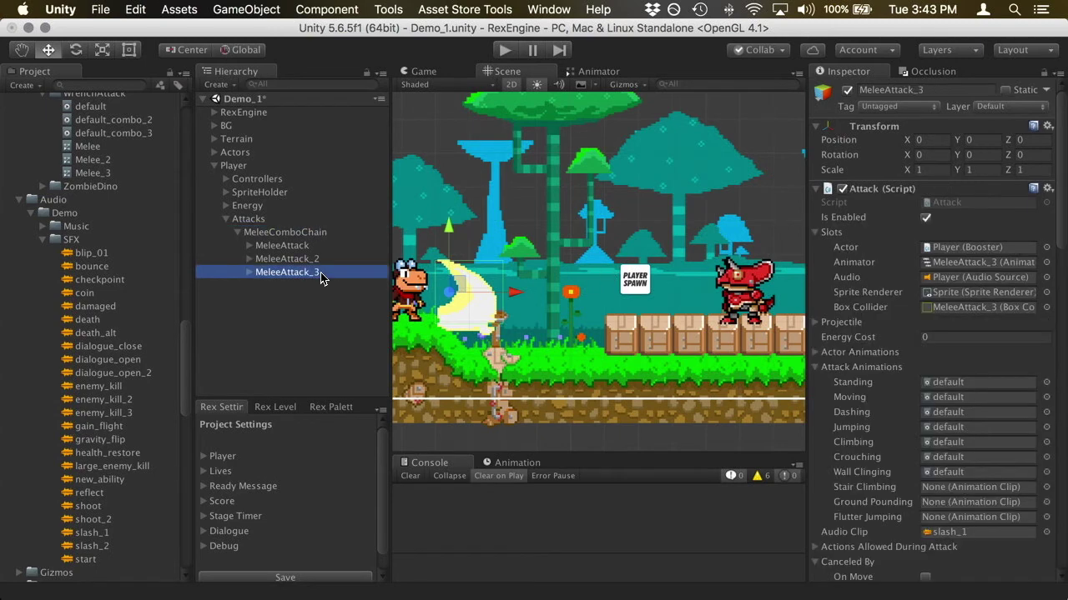
{"action": "scroll", "coordinate": [993, 486], "scroll_direction": "down", "scroll_amount": 10}
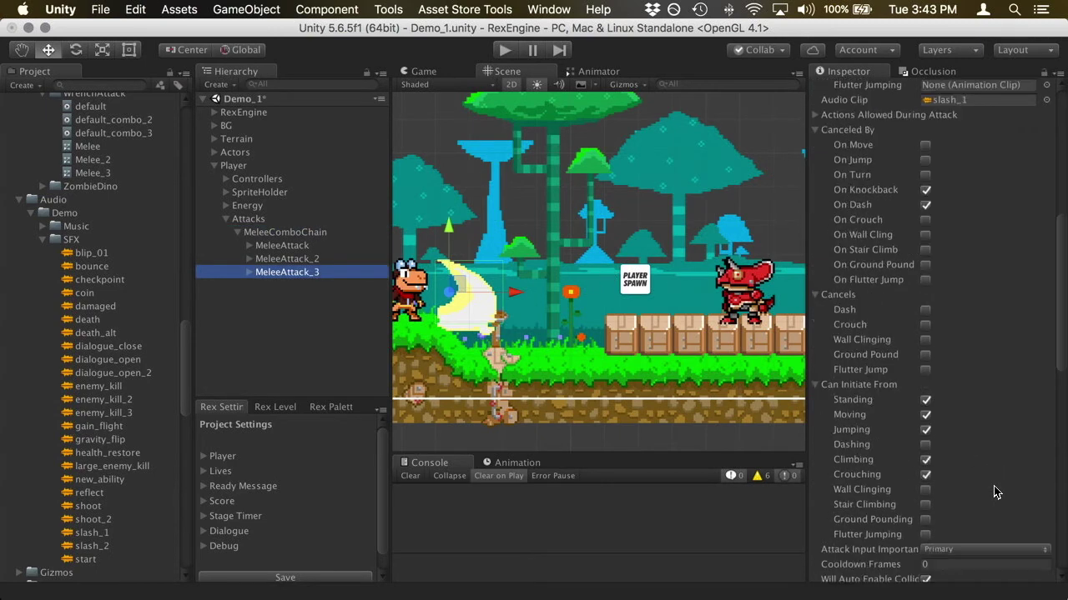
{"action": "scroll", "coordinate": [993, 485], "scroll_direction": "down", "scroll_amount": 6}
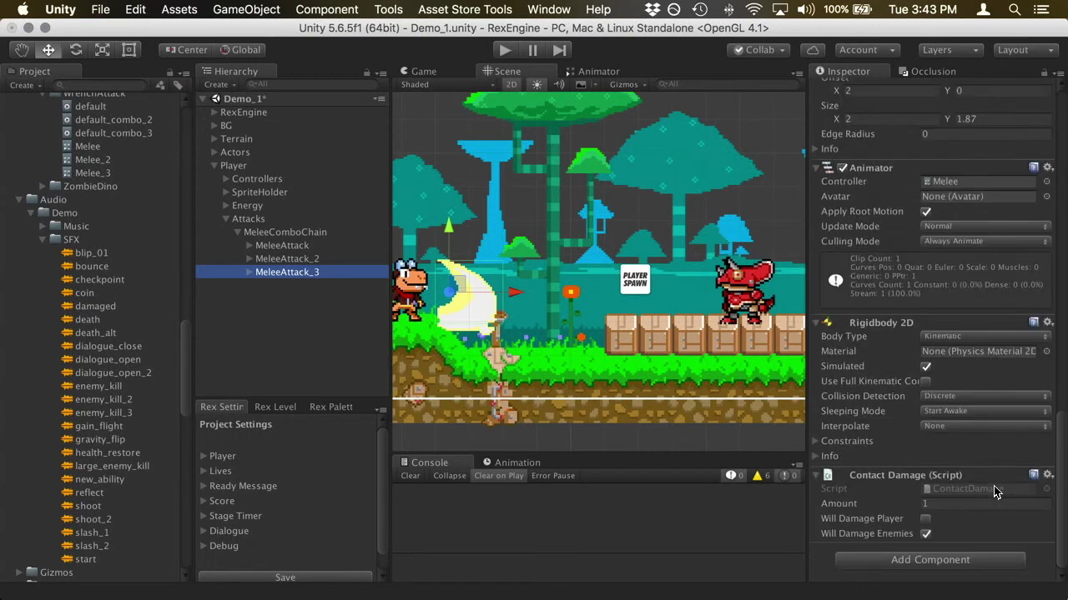
{"action": "left_click", "coordinate": [925, 504]}
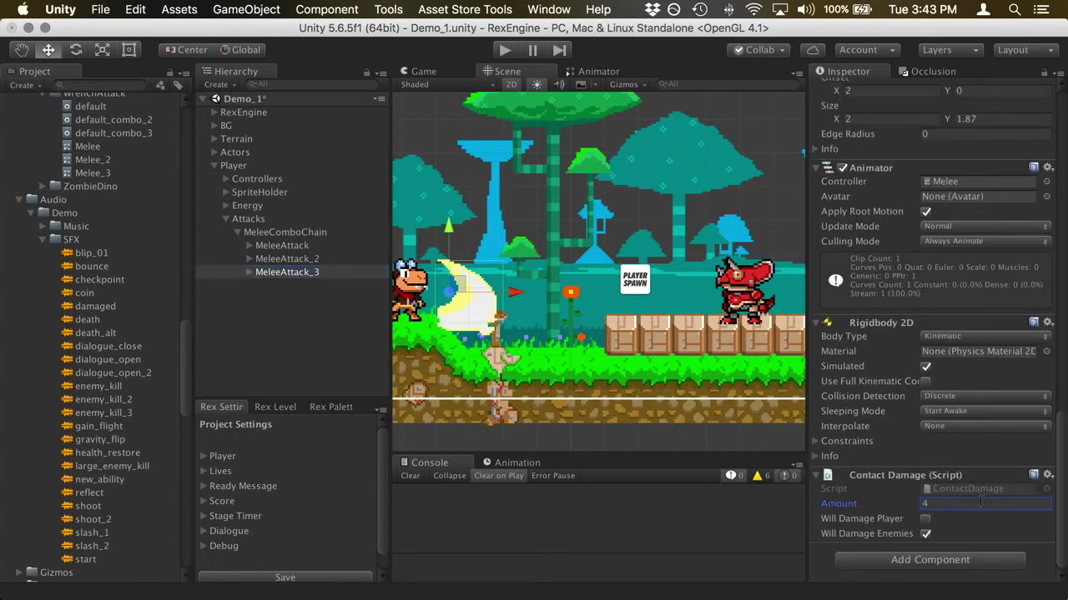
Assign Melee_3 as the Animator controller of MeleeAttack_3.
{"action": "scroll", "coordinate": [970, 460], "scroll_direction": "up", "scroll_amount": 4}
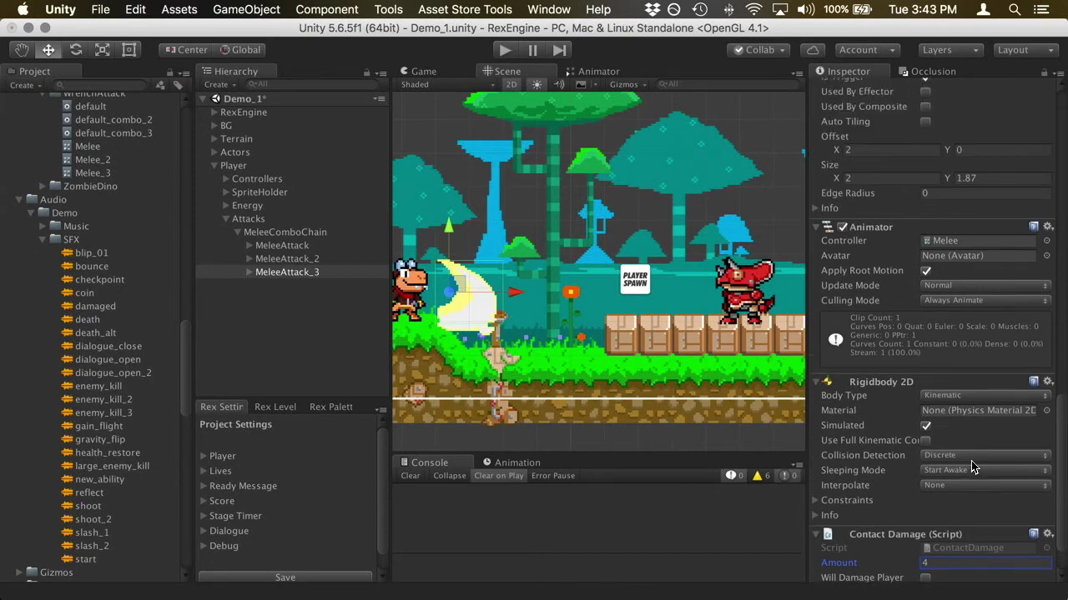
{"action": "left_click", "coordinate": [968, 241]}
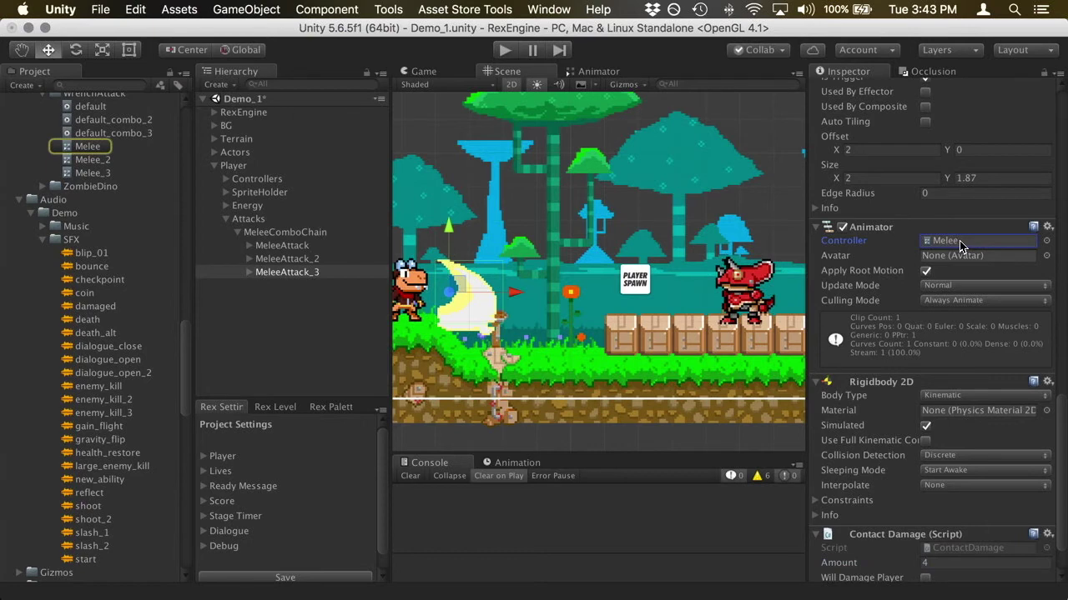
{"action": "left_click", "coordinate": [78, 174]}
{"action": "left_click_drag", "start_coordinate": [76, 176], "coordinate": [944, 244]}
Assign the default_combo_3 clip to MeleeAttack_3's Standing, Moving, Dashing, Jumping, Climbing, Crouching and Wall Clinging attack animations.
{"action": "scroll", "coordinate": [932, 303], "scroll_direction": "down", "scroll_amount": 10}
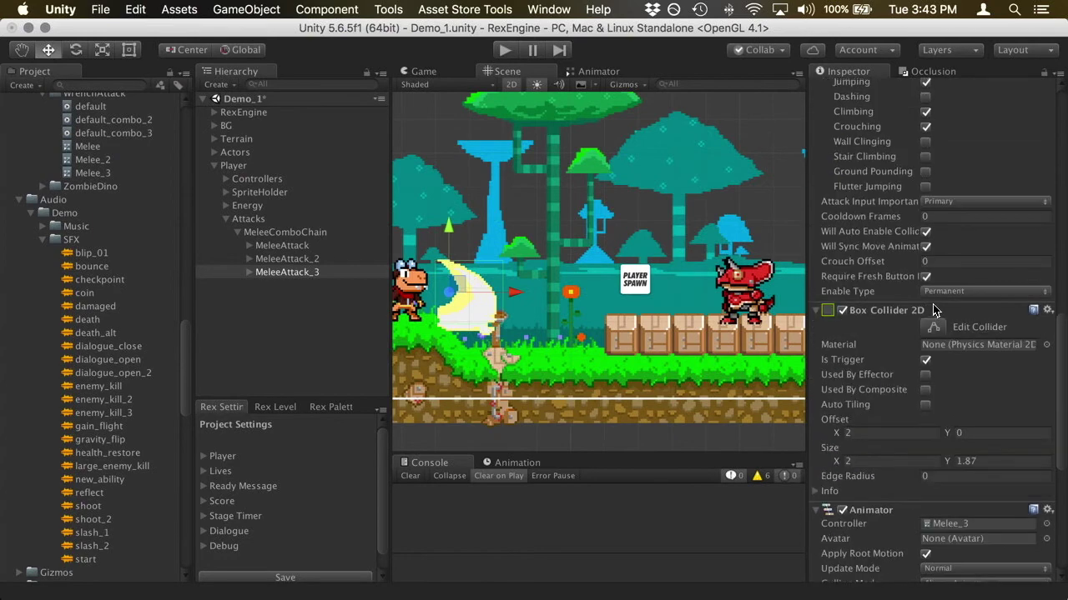
{"action": "scroll", "coordinate": [963, 184], "scroll_direction": "up", "scroll_amount": 5}
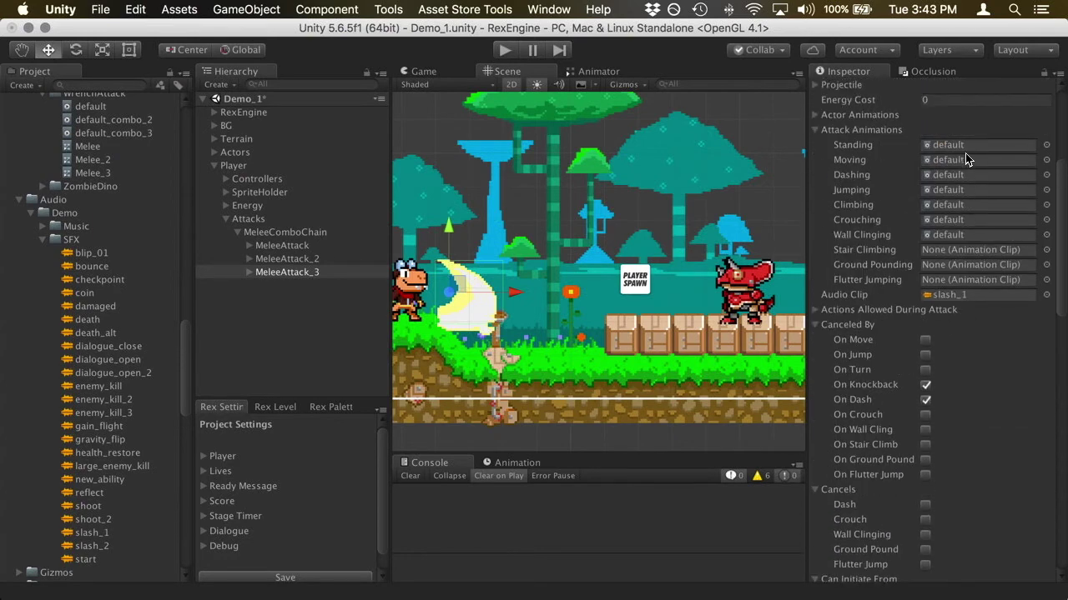
{"action": "left_click_drag", "start_coordinate": [105, 133], "coordinate": [1009, 148]}
{"action": "left_click_drag", "start_coordinate": [113, 133], "coordinate": [946, 158]}
{"action": "left_click_drag", "start_coordinate": [106, 135], "coordinate": [946, 175]}
{"action": "left_click", "coordinate": [149, 135]}
{"action": "left_click_drag", "start_coordinate": [148, 136], "coordinate": [946, 189]}
{"action": "left_click_drag", "start_coordinate": [168, 131], "coordinate": [961, 209]}
{"action": "left_click_drag", "start_coordinate": [125, 133], "coordinate": [927, 222]}
{"action": "left_click_drag", "start_coordinate": [115, 130], "coordinate": [988, 238]}
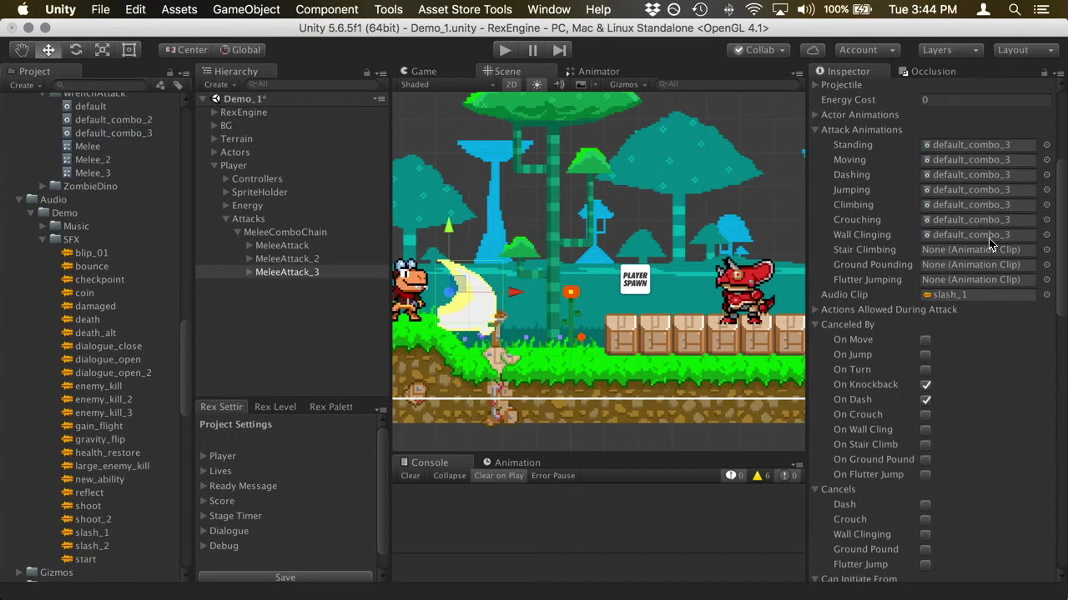
Set the Audio Clip of MeleeAttack_3 to slash_2 and review its remaining attack settings.
{"action": "left_click", "coordinate": [982, 295]}
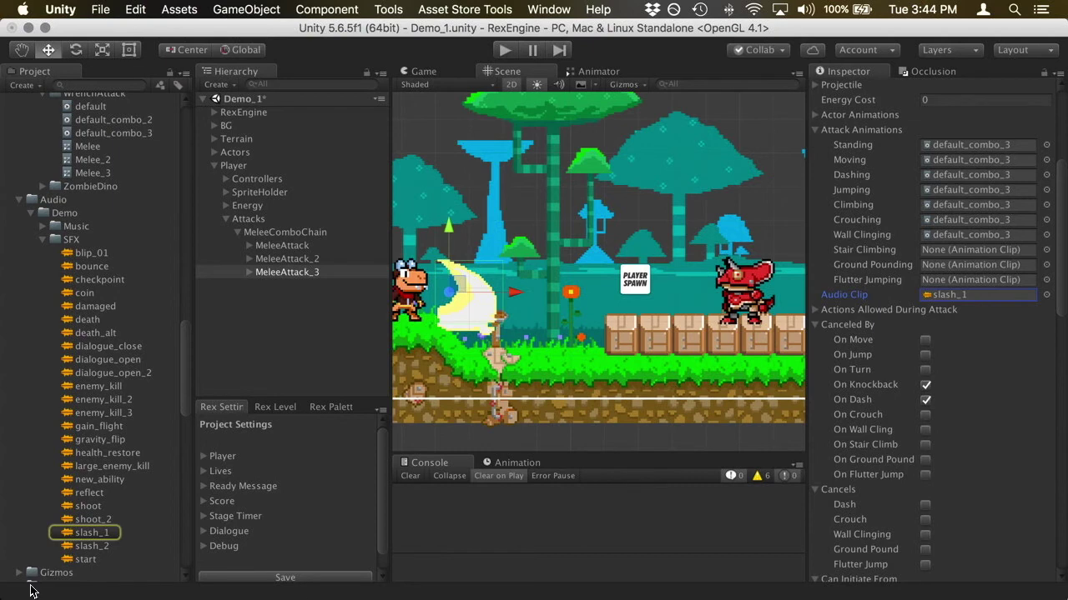
{"action": "left_click_drag", "start_coordinate": [90, 545], "coordinate": [947, 302]}
{"action": "scroll", "coordinate": [981, 305], "scroll_direction": "up", "scroll_amount": 6}
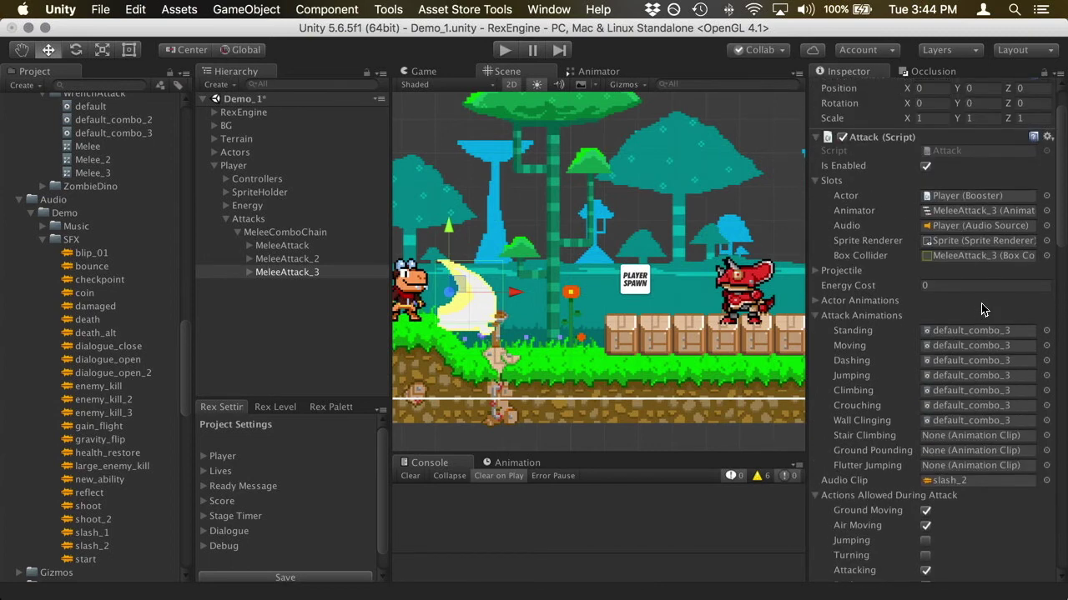
{"action": "scroll", "coordinate": [981, 308], "scroll_direction": "down", "scroll_amount": 15}
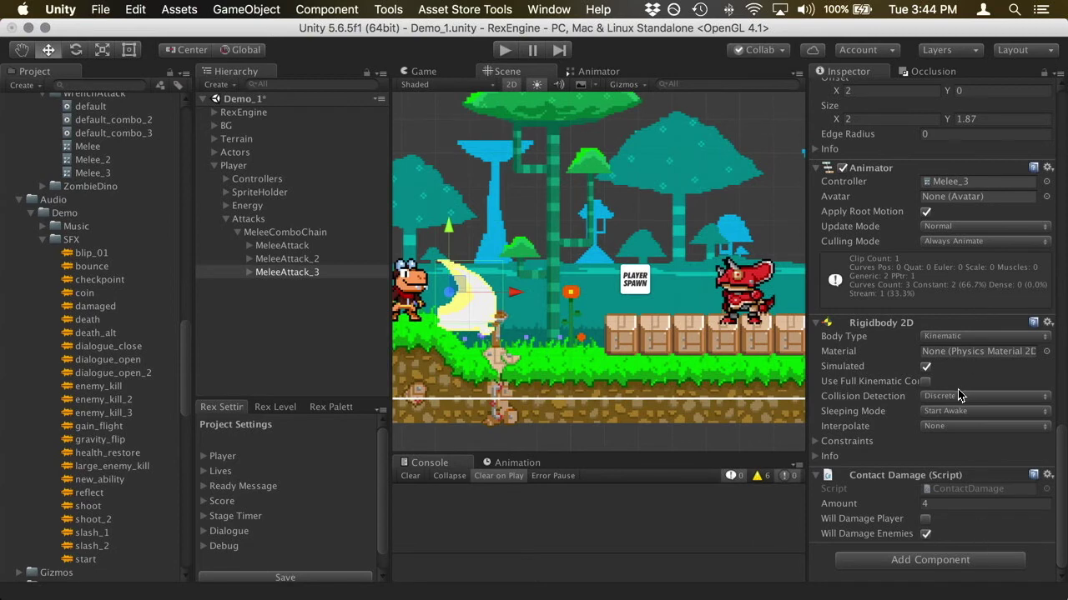
Play-test the scene by attacking the enemy with the three-attack melee combo, and stop playback.
{"action": "left_click", "coordinate": [285, 232]}
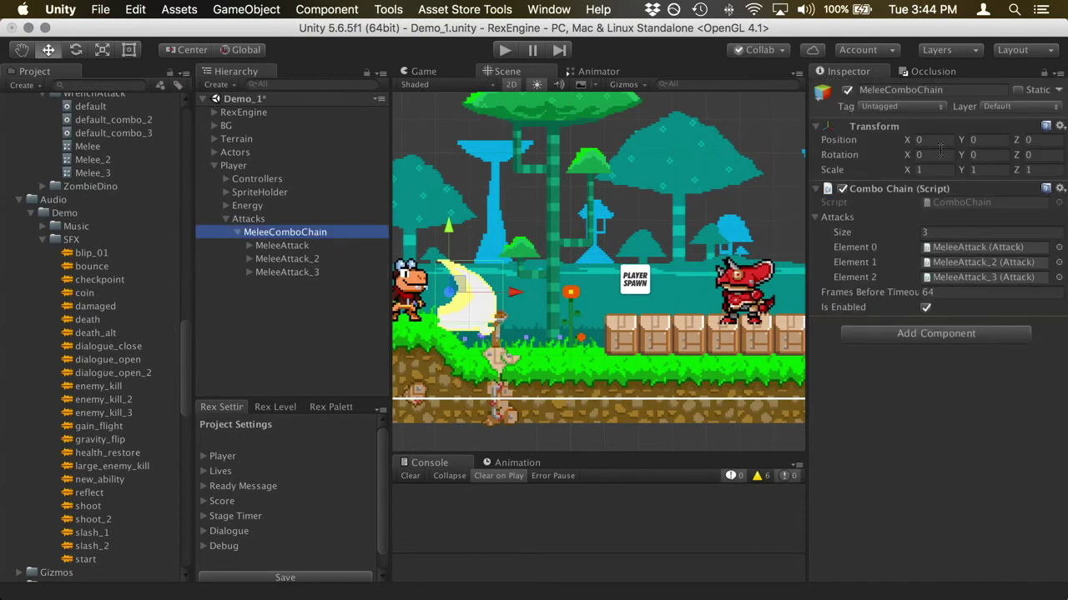
{"action": "left_click", "coordinate": [503, 50]}
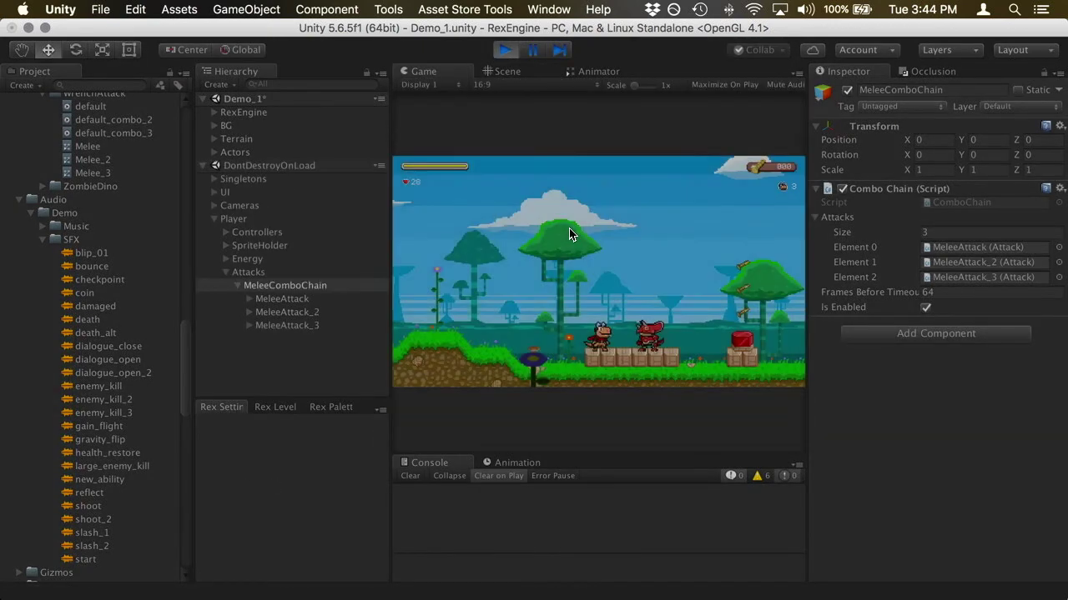
{"action": "key", "text": "x"}
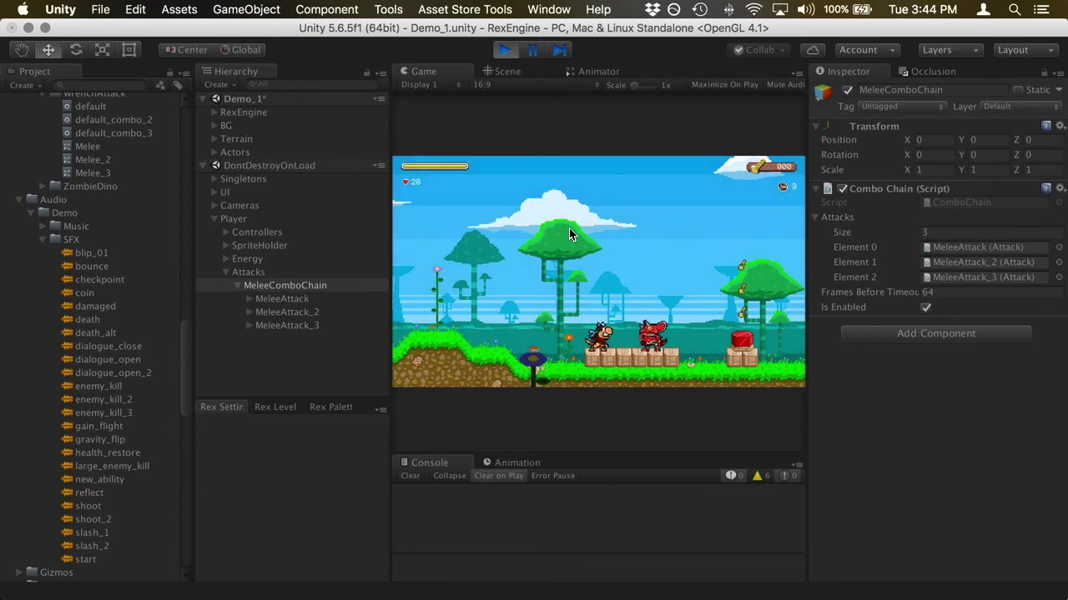
{"action": "key", "text": "x"}
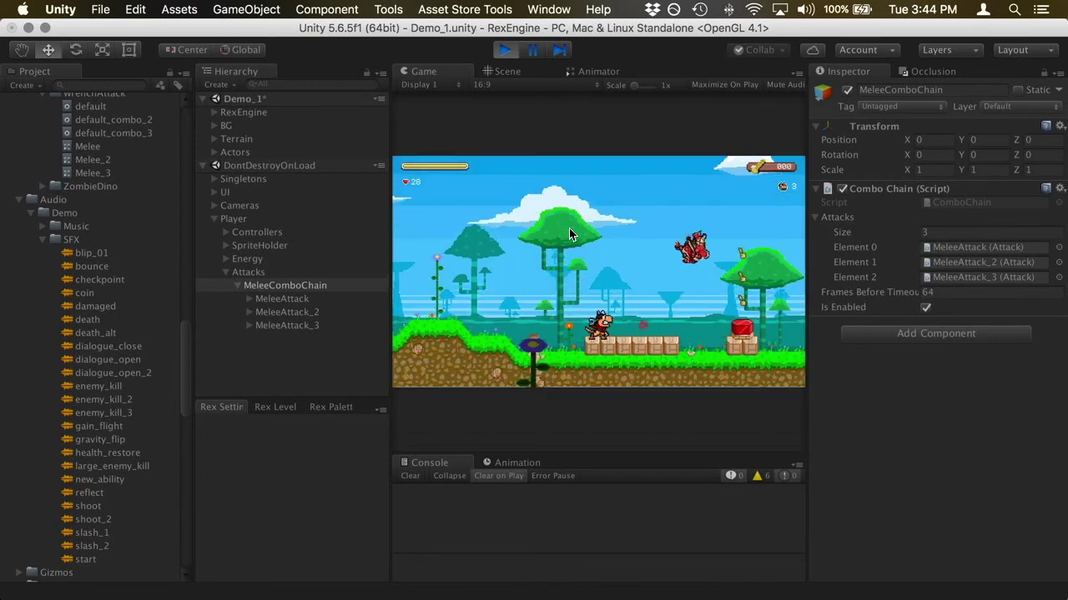
{"action": "key", "text": "Right"}
{"action": "key", "text": "x"}
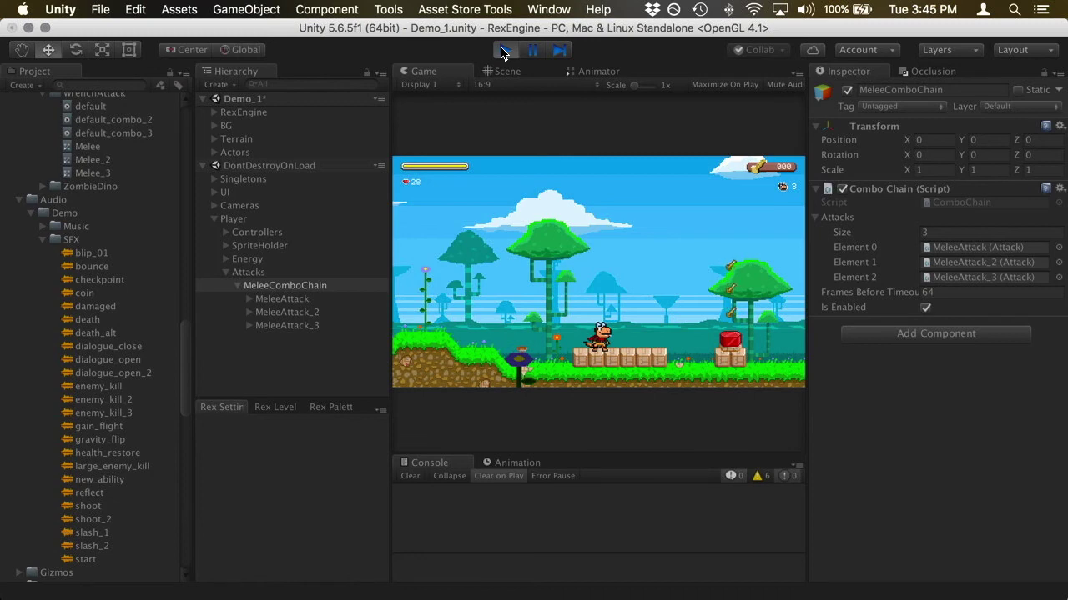
{"action": "left_click", "coordinate": [502, 51]}
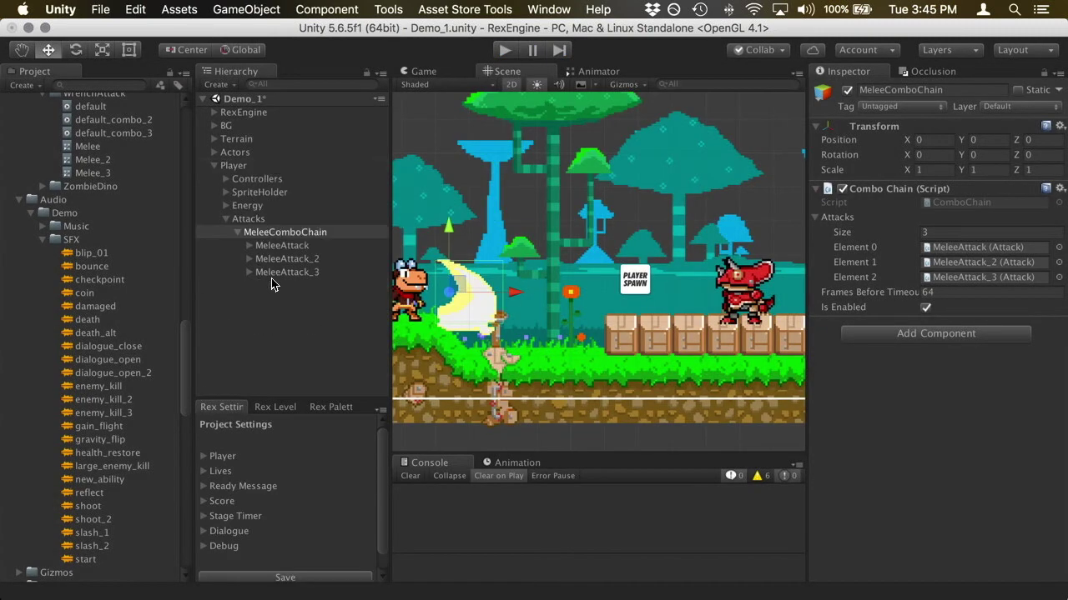
Set the Cooldown Frames of both MeleeAttack and MeleeAttack_2 to 10.
{"action": "left_click", "coordinate": [268, 273]}
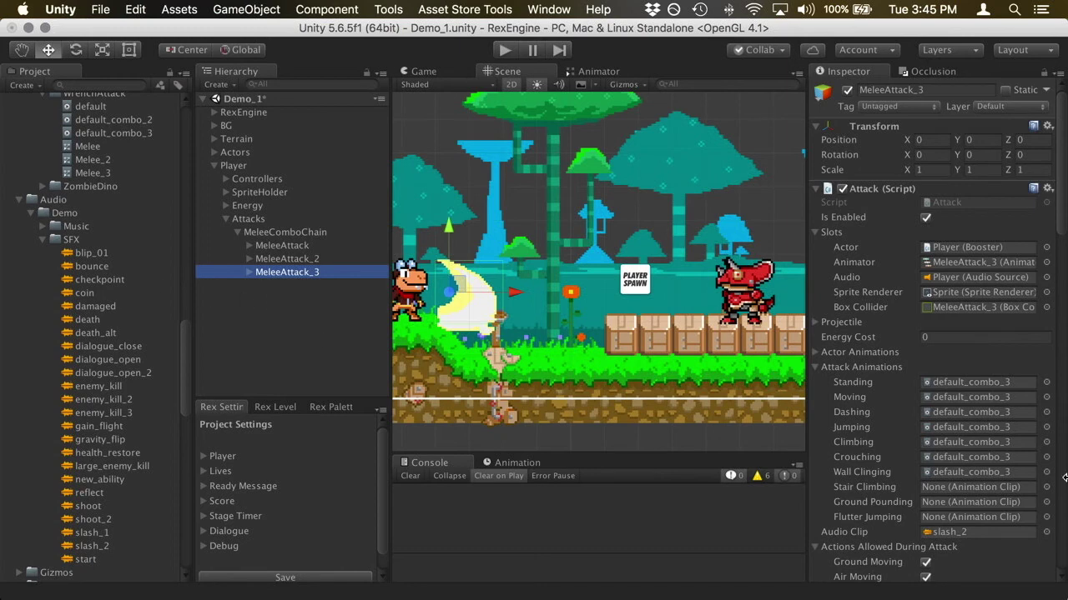
{"action": "scroll", "coordinate": [926, 439], "scroll_direction": "down", "scroll_amount": 5}
{"action": "scroll", "coordinate": [1016, 470], "scroll_direction": "down", "scroll_amount": 10}
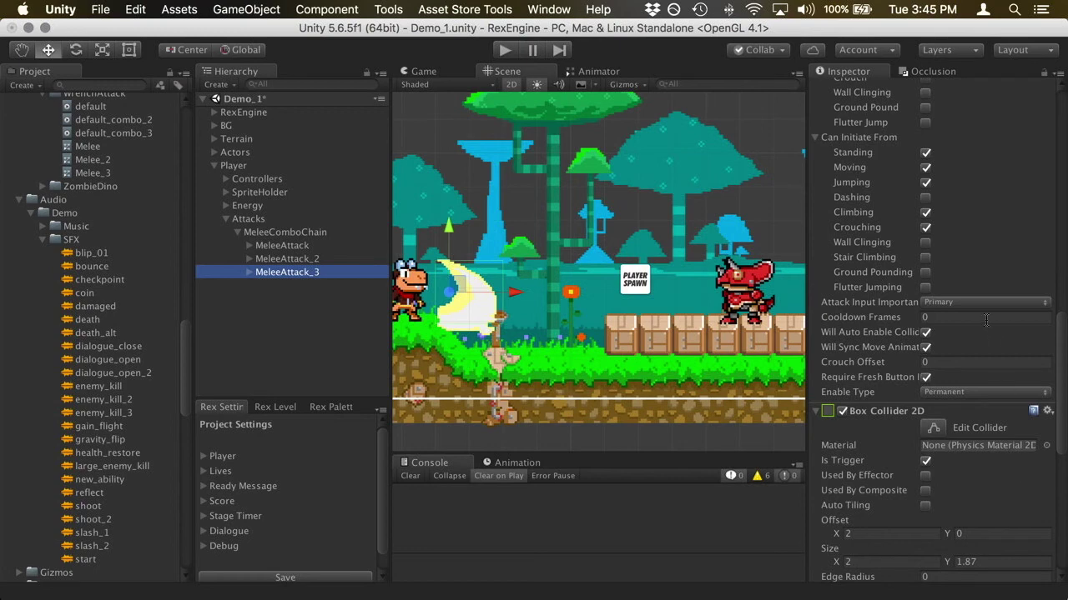
{"action": "left_click", "coordinate": [302, 248]}
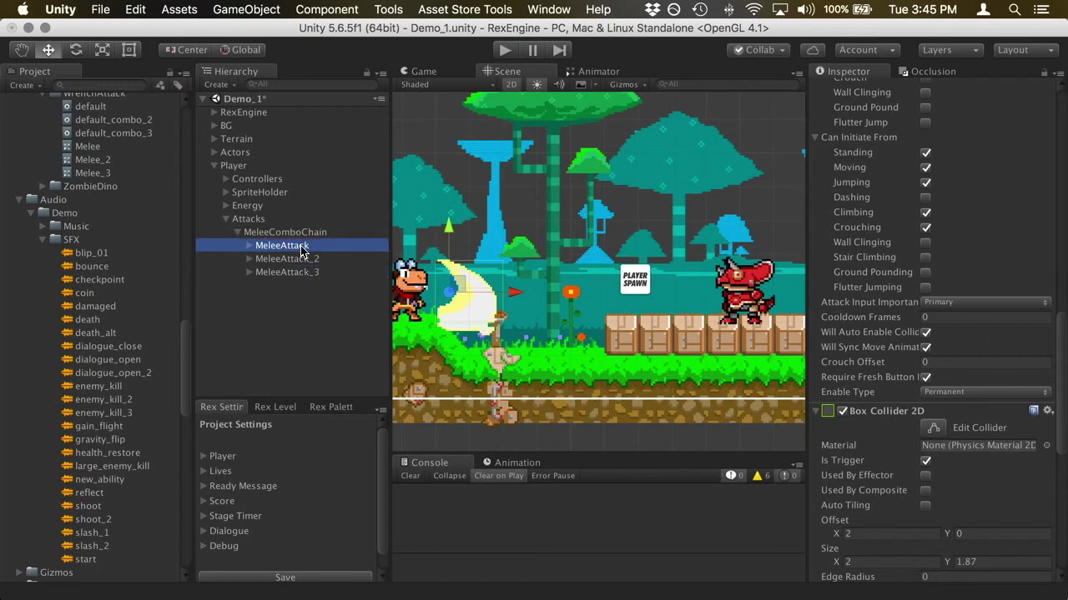
{"action": "left_click", "coordinate": [925, 318]}
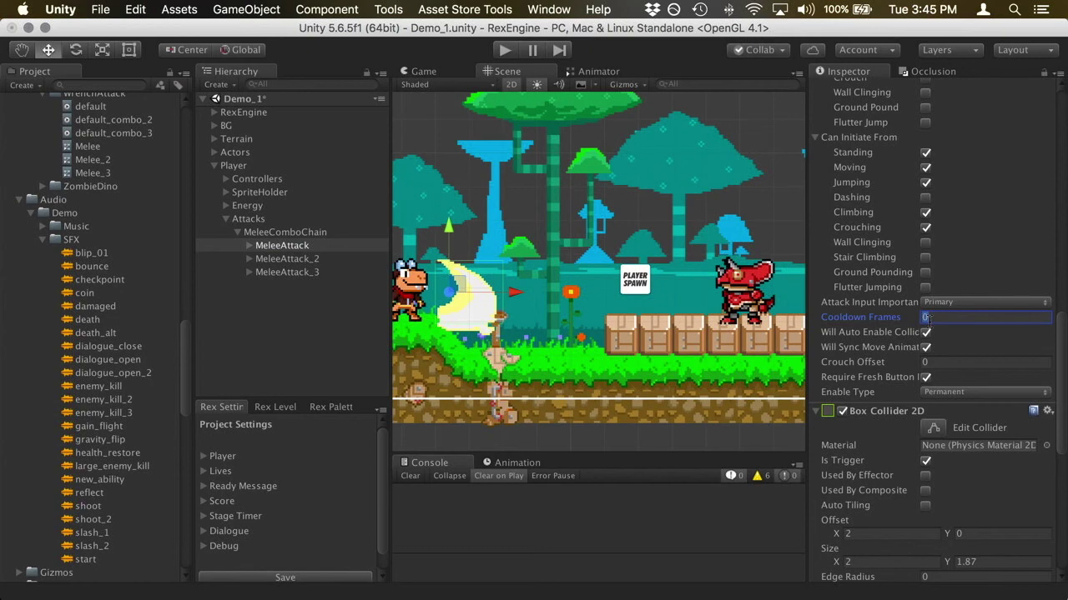
{"action": "type", "text": "10"}
{"action": "left_click", "coordinate": [276, 265]}
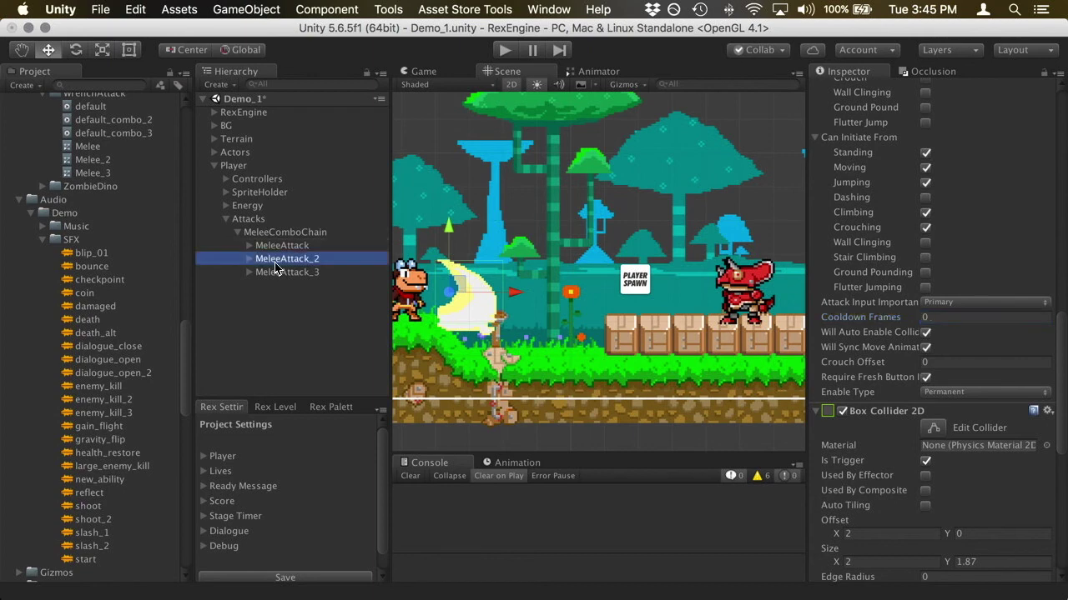
{"action": "left_click", "coordinate": [927, 316]}
{"action": "type", "text": "10"}
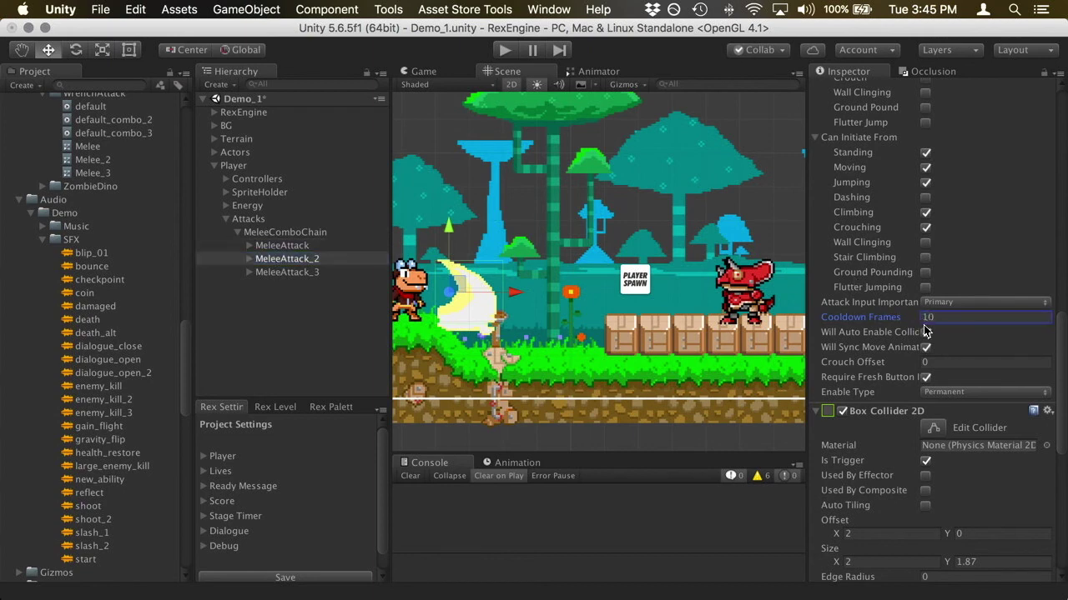
Set the Cooldown Frames of MeleeAttack_3 to 32.
{"action": "left_click", "coordinate": [331, 272]}
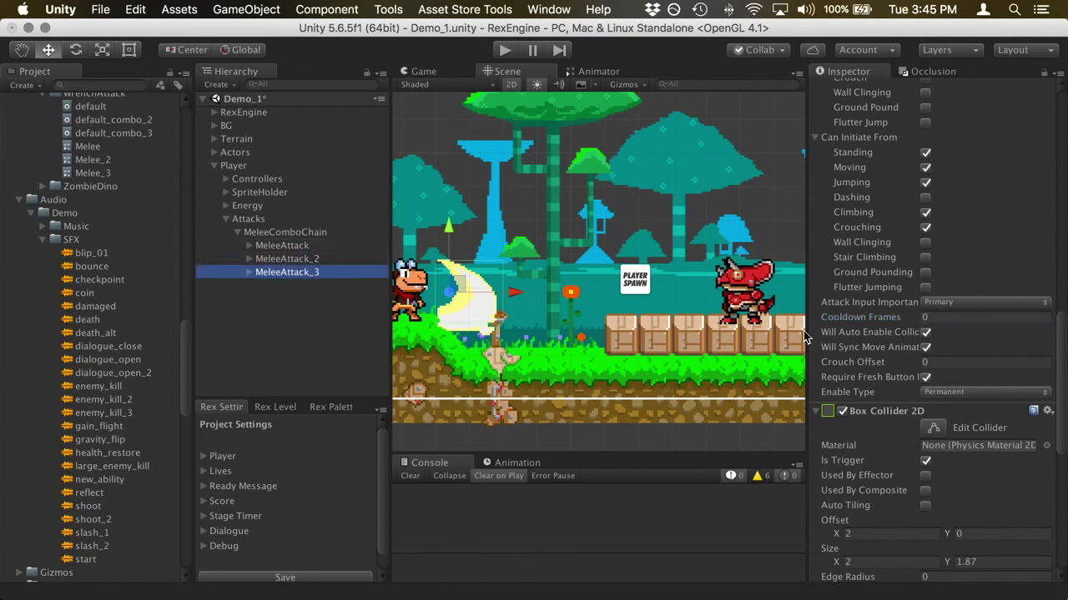
{"action": "left_click", "coordinate": [943, 318]}
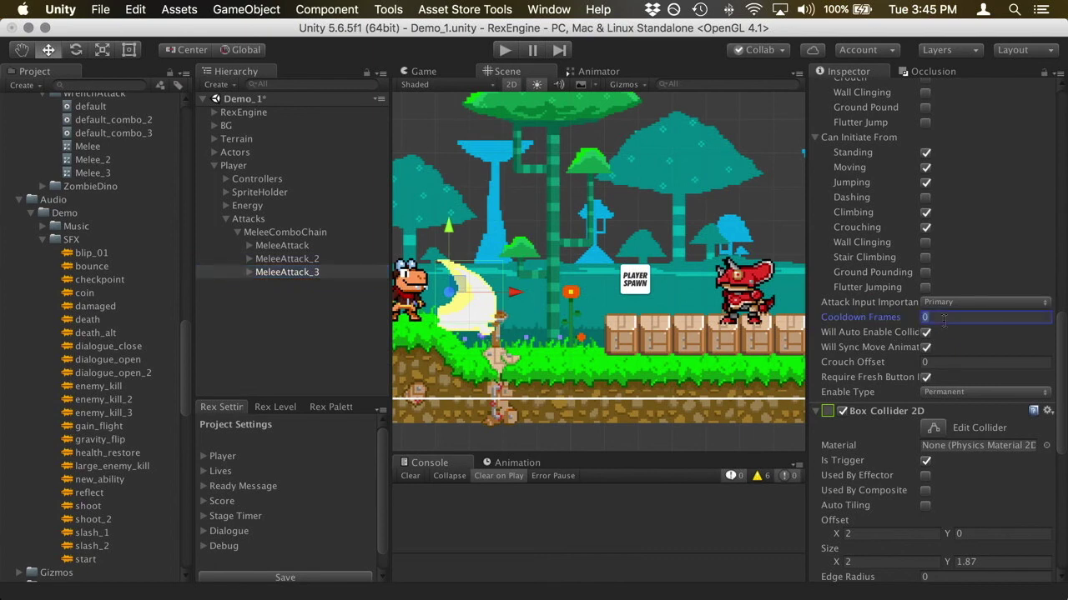
{"action": "type", "text": "32"}
Play-test the revised attack cooldowns by repeatedly performing the melee combo against the red enemy, and stop playback.
{"action": "left_click", "coordinate": [504, 50]}
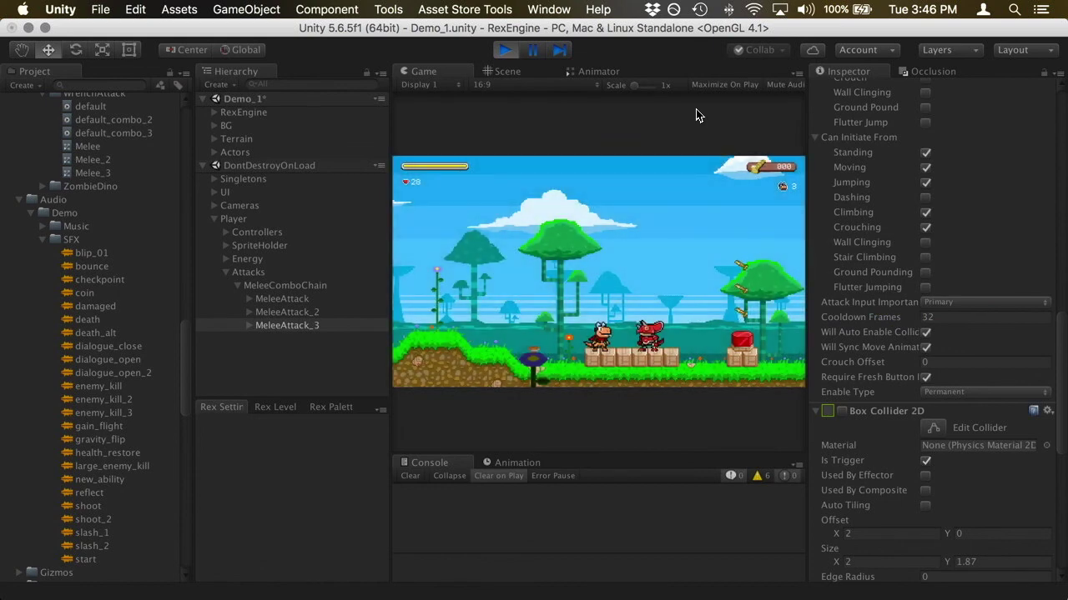
{"action": "key", "text": "x"}
{"action": "key", "text": "x"}
{"action": "key", "text": "x"}
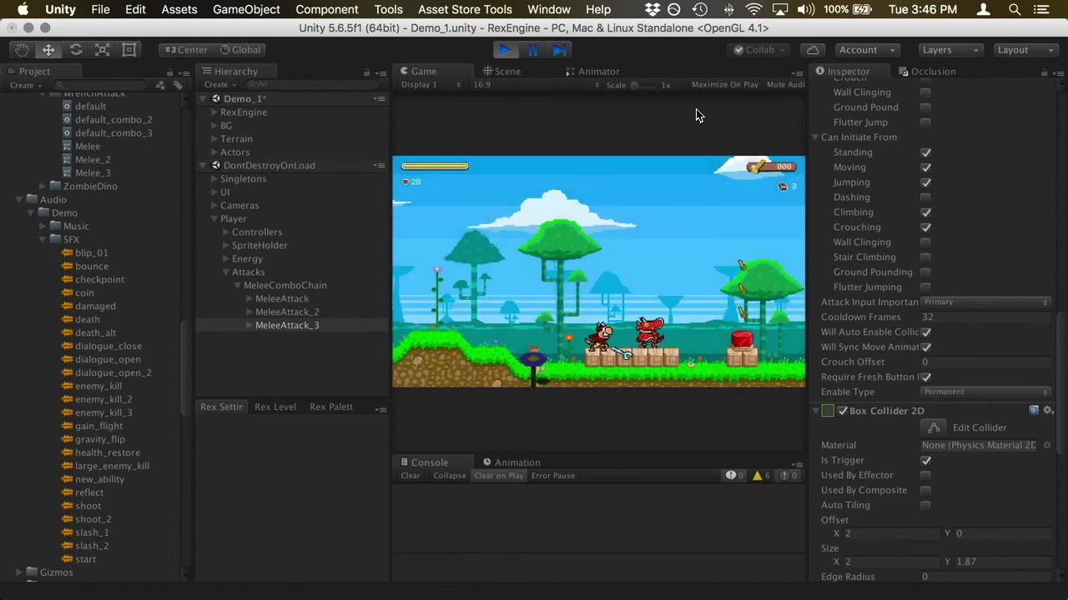
{"action": "key", "text": "x"}
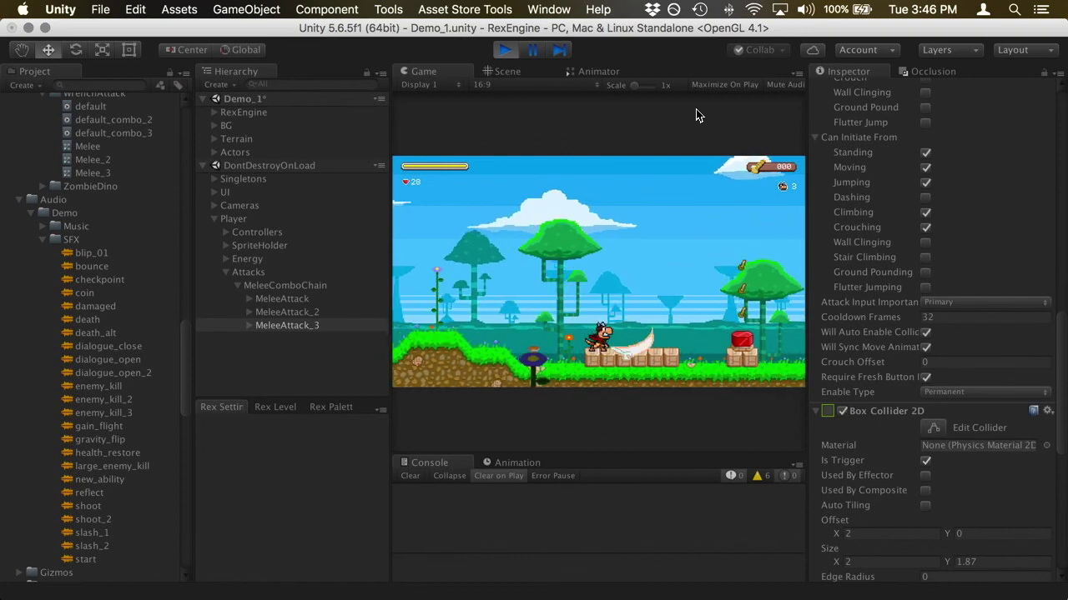
{"action": "key", "text": "x"}
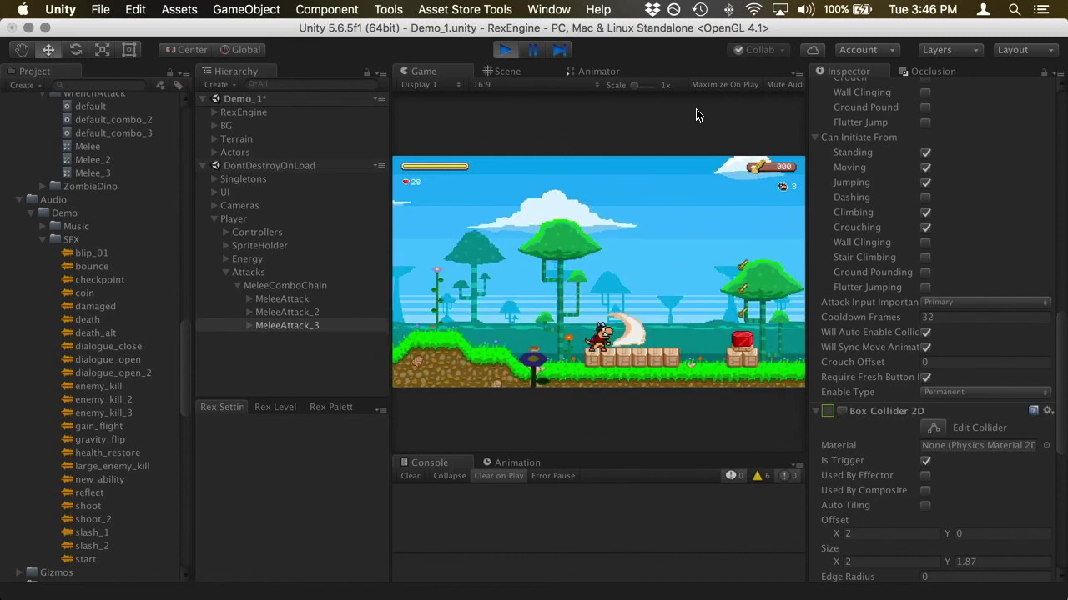
{"action": "key", "text": "x"}
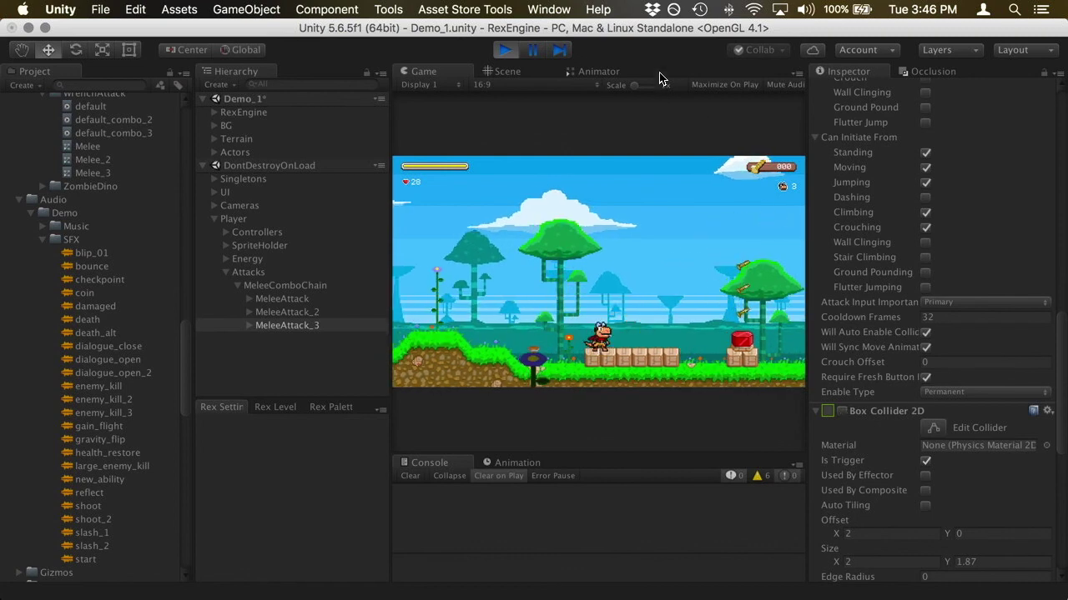
{"action": "left_click", "coordinate": [504, 50]}
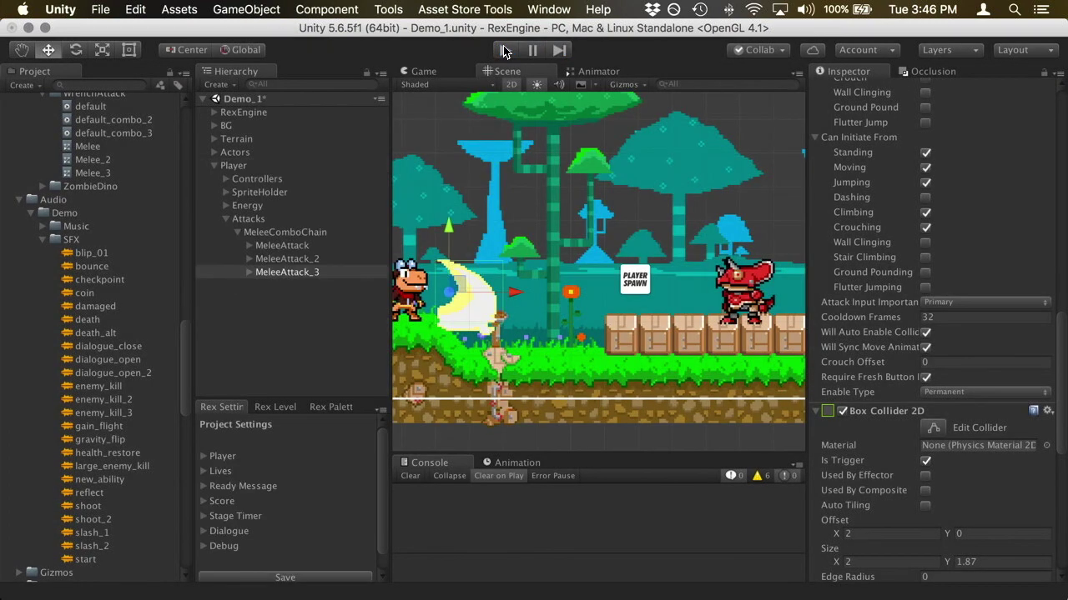
Select the Player object in the Demo_1 scene.
{"action": "left_click", "coordinate": [350, 165]}
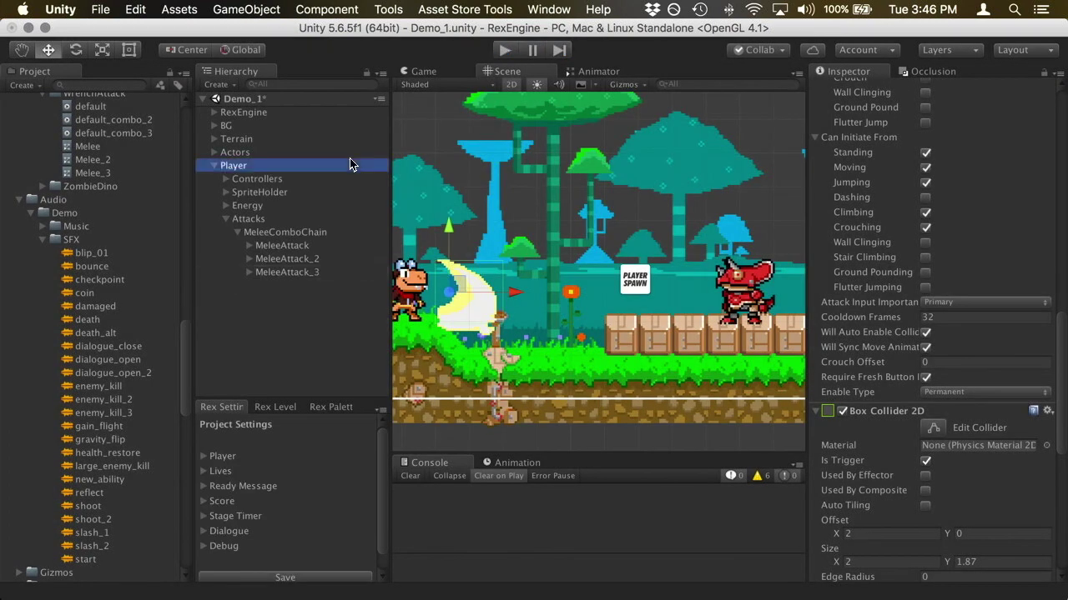